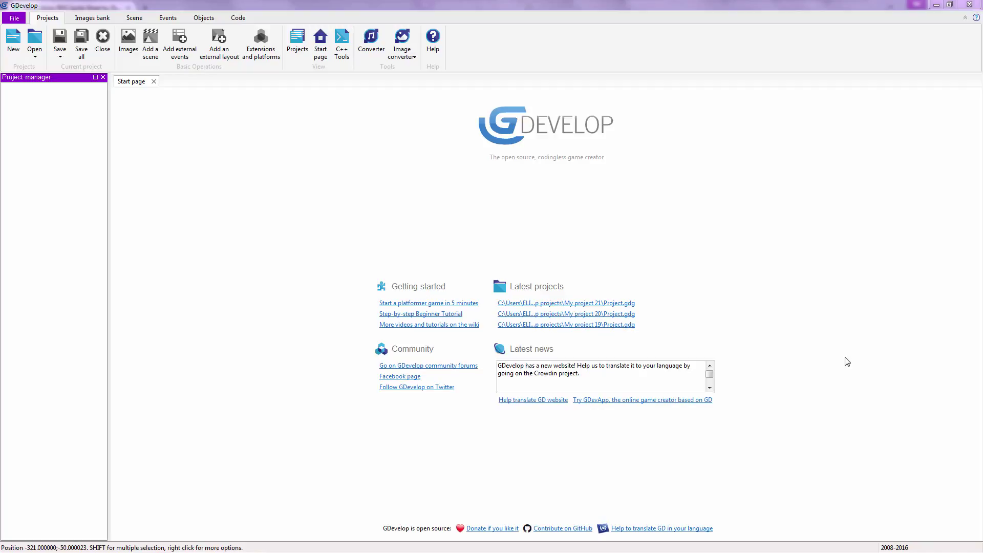
# Create a new Native (Windows or Linux) game from the Empty project template
pyautogui.click(12, 45)
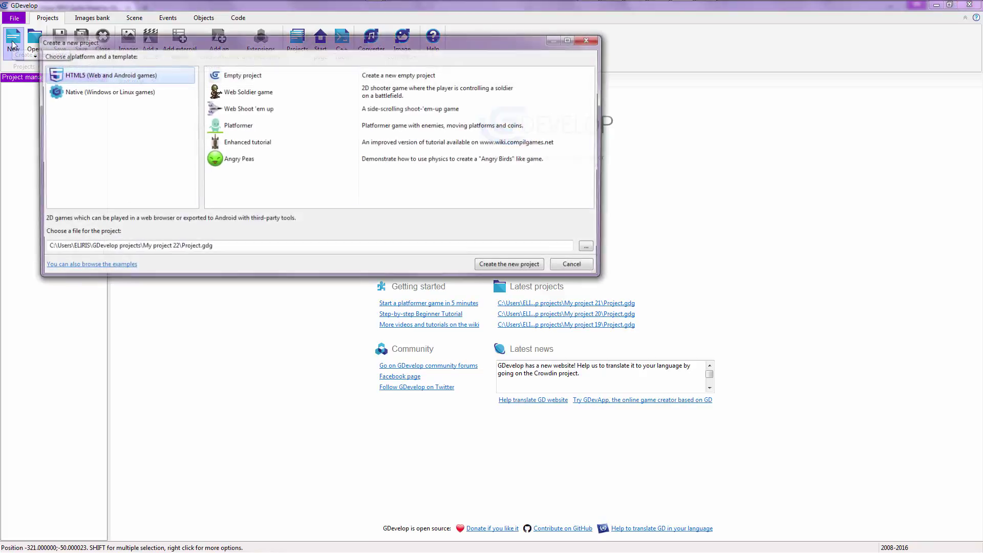
pyautogui.moveTo(98, 41); pyautogui.dragTo(272, 88)
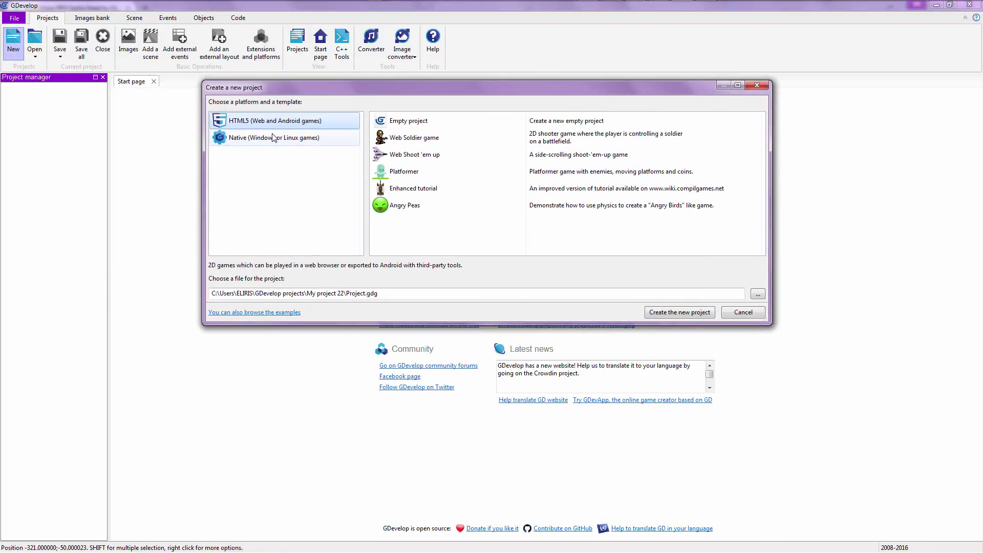
pyautogui.click(272, 138)
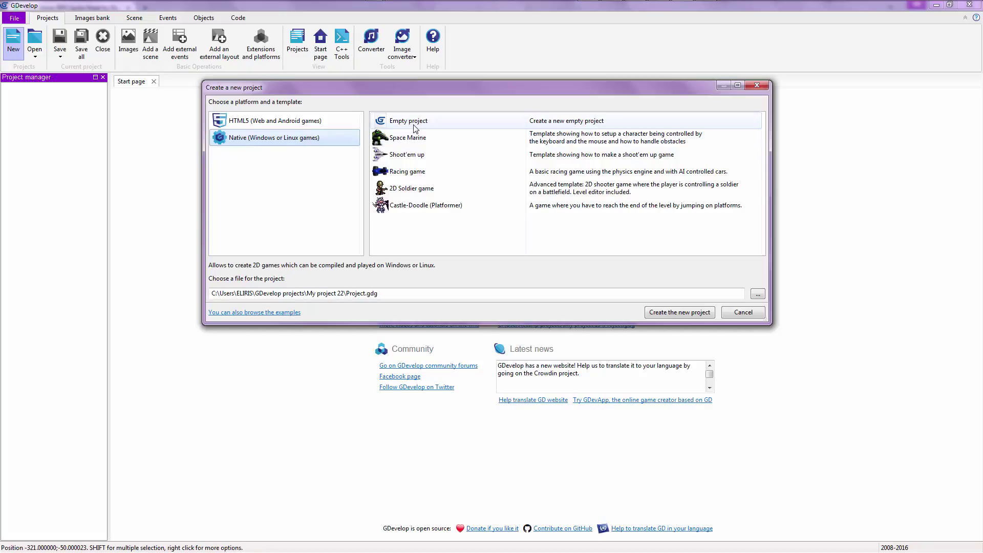
pyautogui.click(415, 127)
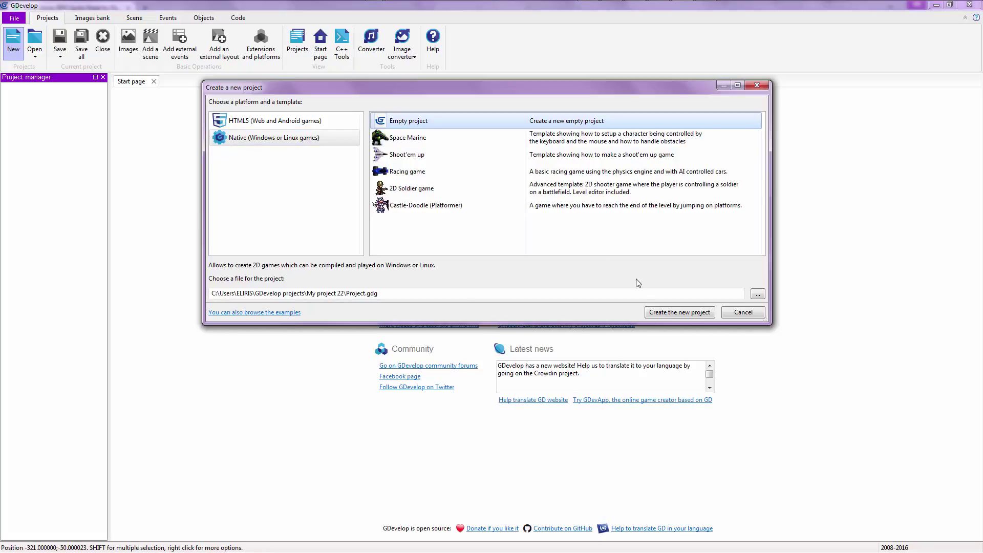
pyautogui.click(664, 317)
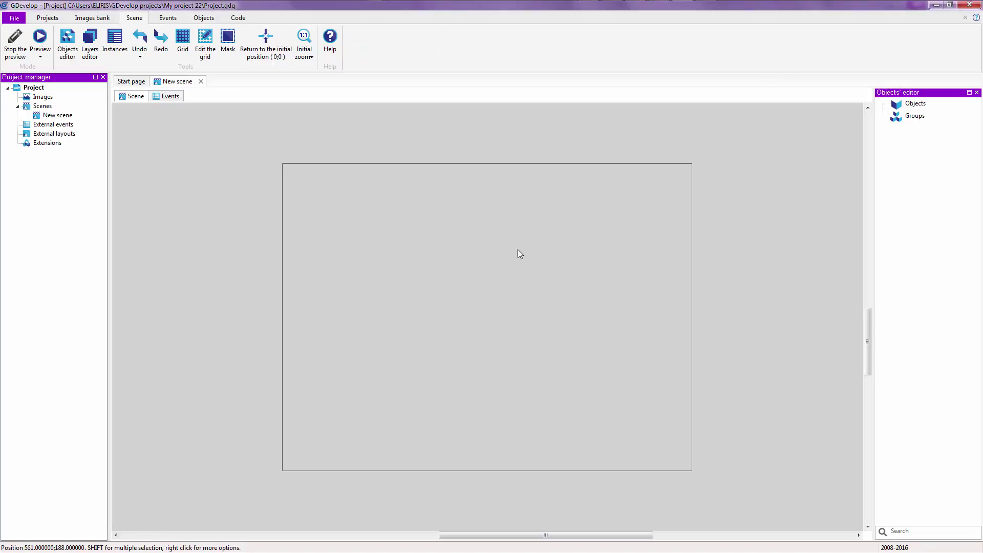
# Insert a new Sprite object into the scene from the right-click menu and open its sprite editor
pyautogui.rightClick(489, 285)
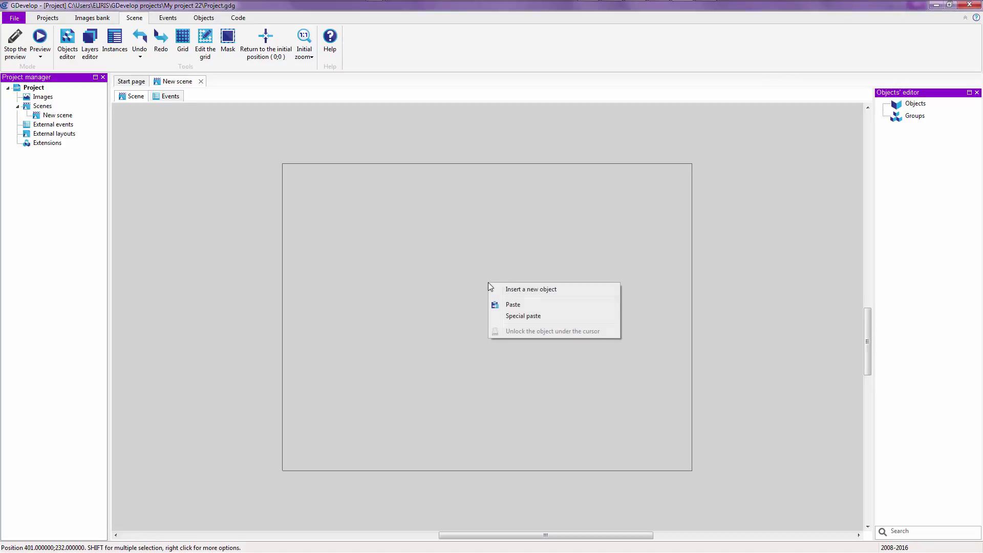
pyautogui.click(515, 290)
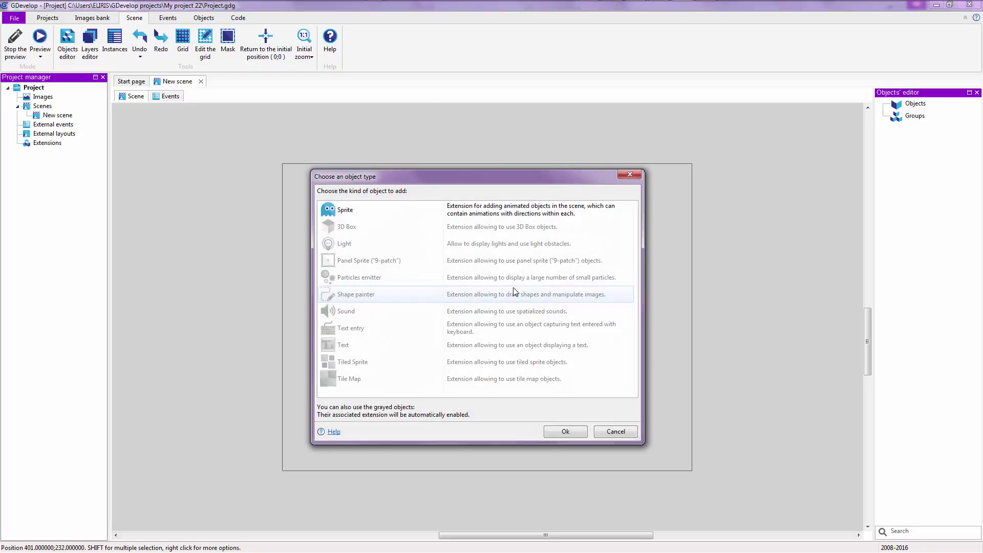
pyautogui.doubleClick(412, 204)
pyautogui.moveTo(372, 43); pyautogui.dragTo(555, 148)
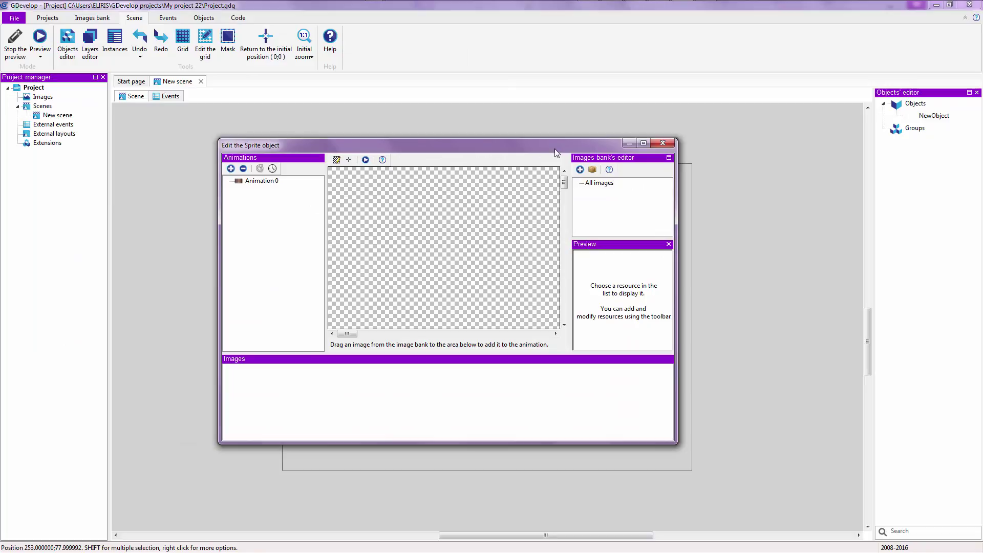
# Browse the built-in resource library's Racing folder and locate pink_racer.png
pyautogui.click(593, 170)
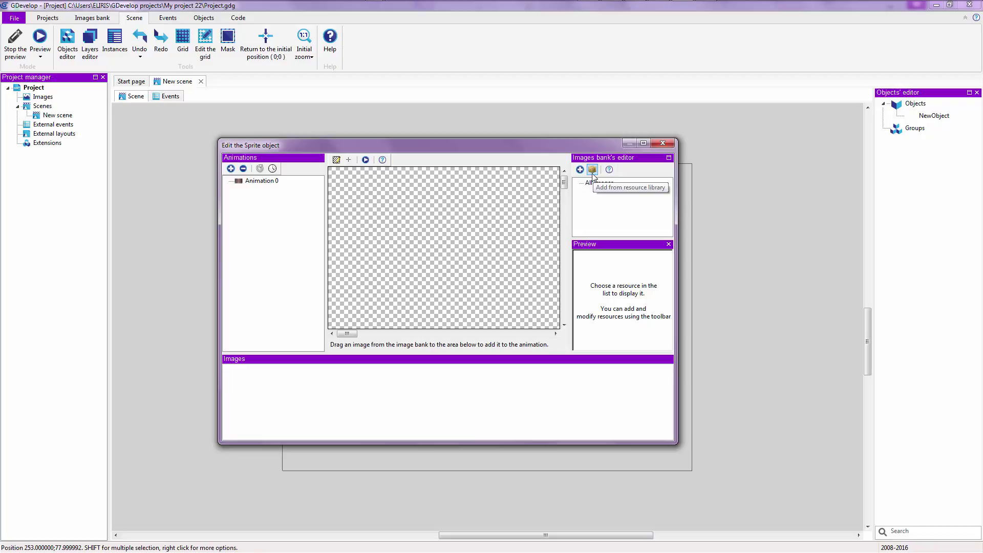
pyautogui.click(592, 170)
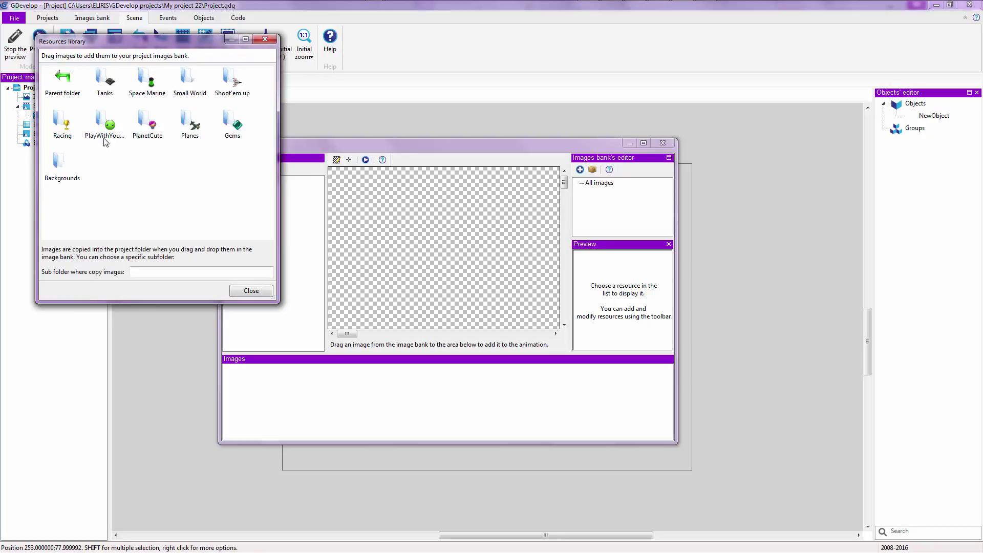
pyautogui.doubleClick(63, 123)
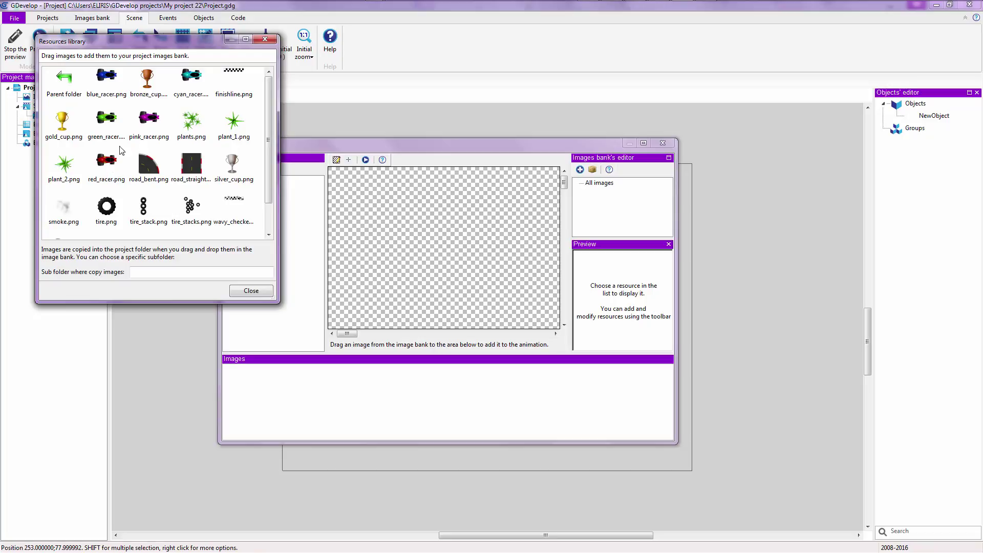
pyautogui.click(144, 121)
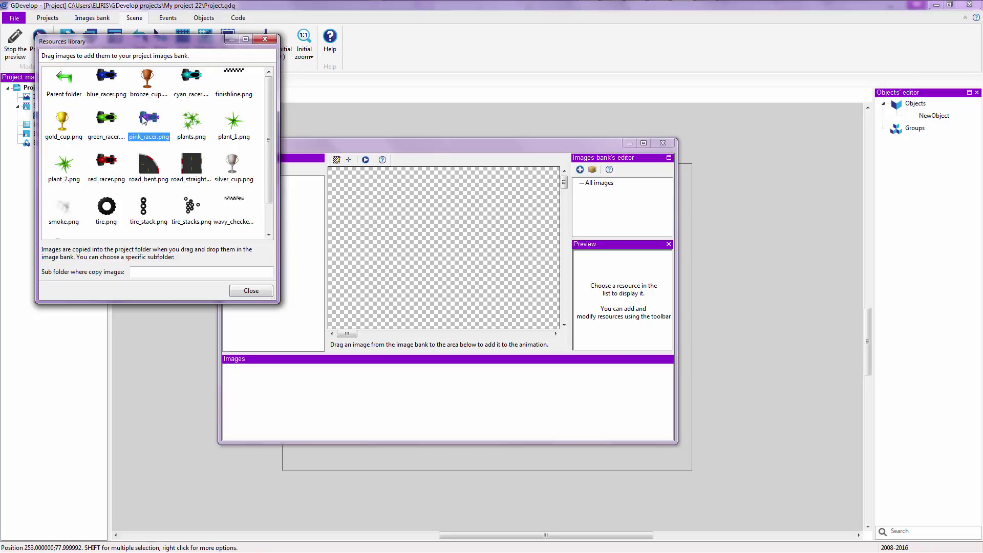
pyautogui.click(248, 295)
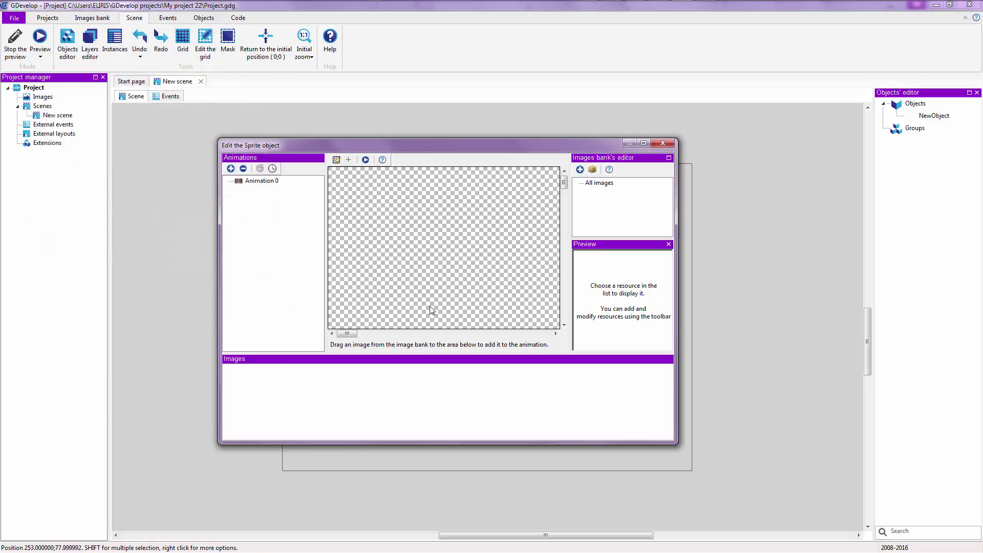
# Add pink_racer.png to the animation's images, dismiss the copy error and delete the broken duplicate
pyautogui.click(592, 170)
pyautogui.moveTo(148, 120); pyautogui.dragTo(263, 408)
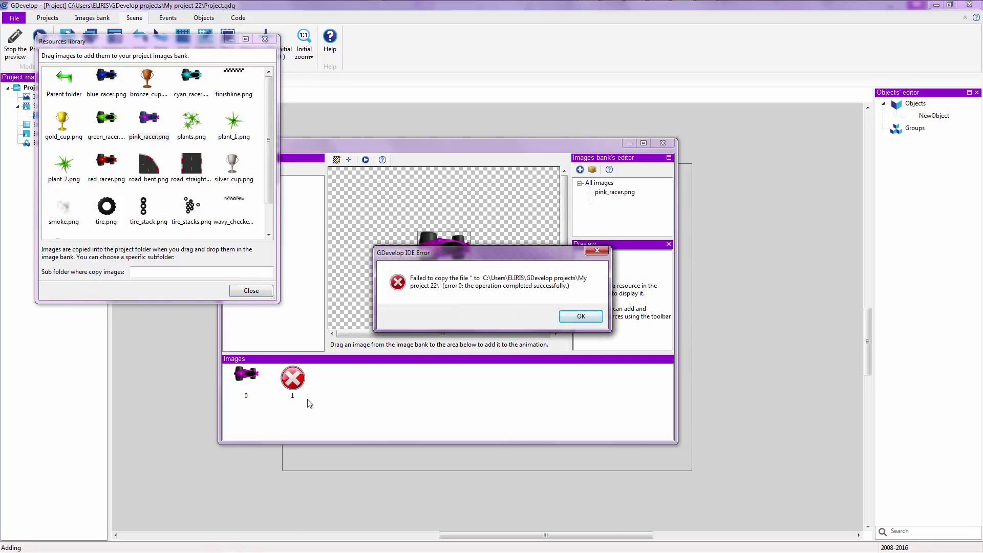
pyautogui.click(572, 319)
pyautogui.click(257, 290)
pyautogui.click(290, 378)
pyautogui.press('Delete')
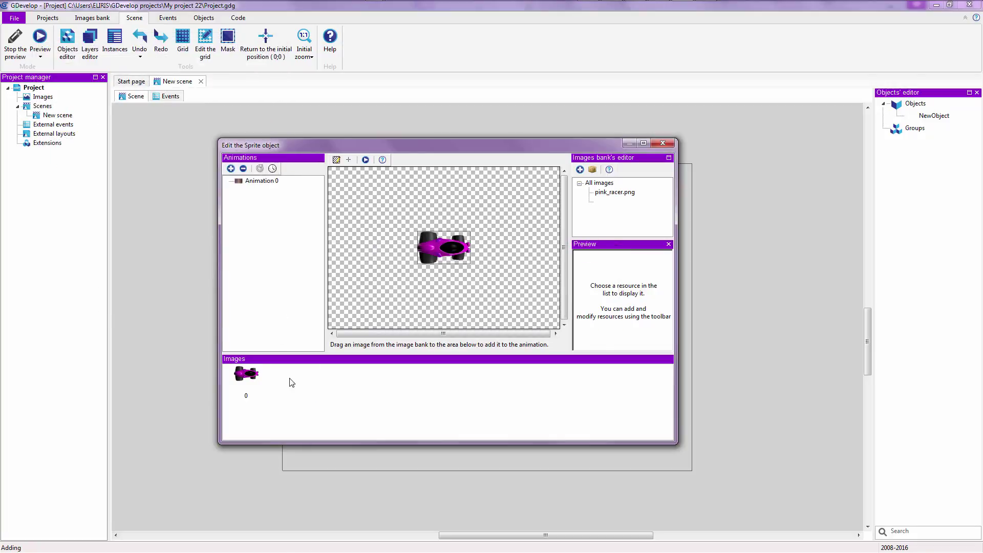
pyautogui.click(255, 380)
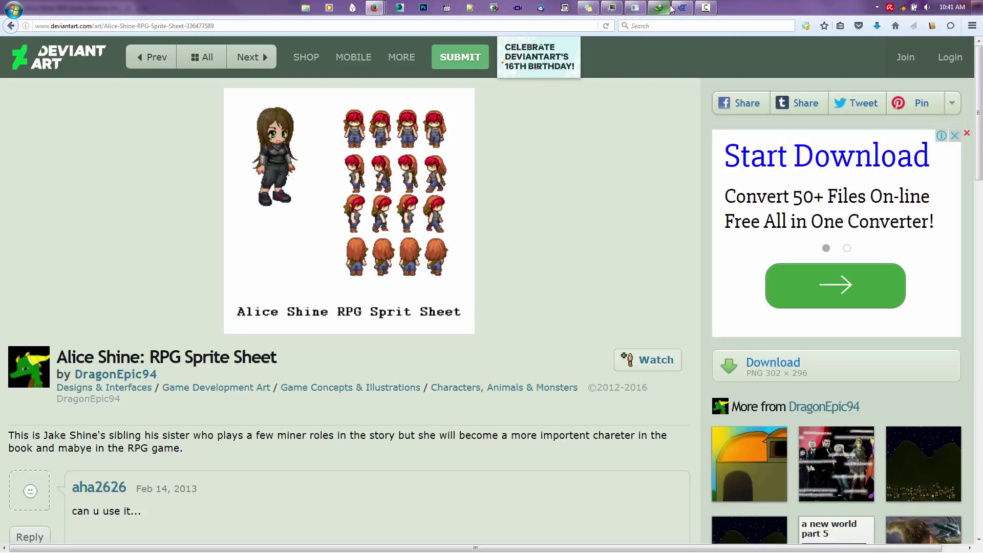
# Switch from the browser back to GDevelop, where the pink car sits in 'New scene'
pyautogui.click(682, 7)
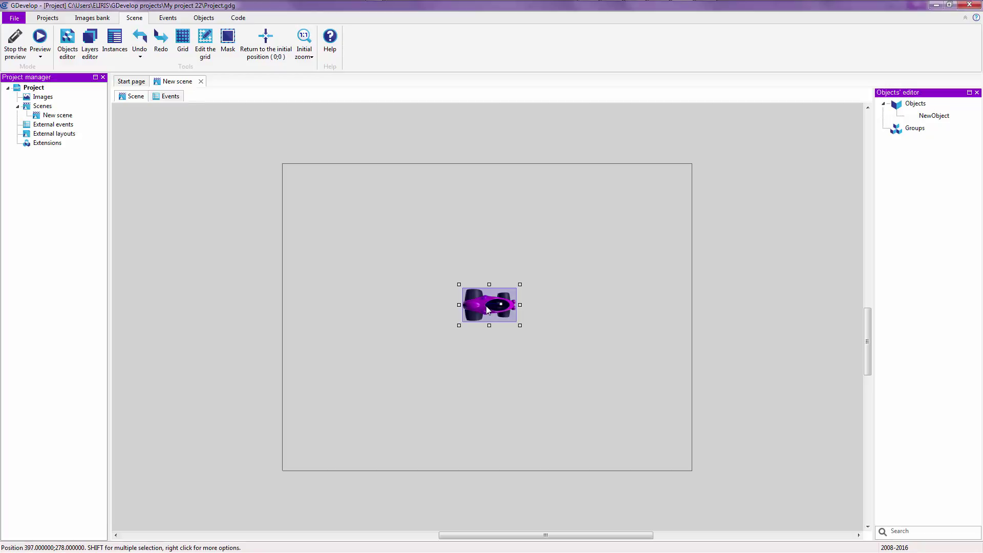
# Open the car instance's properties and start adding a behavior to show the behavior chooser
pyautogui.doubleClick(486, 306)
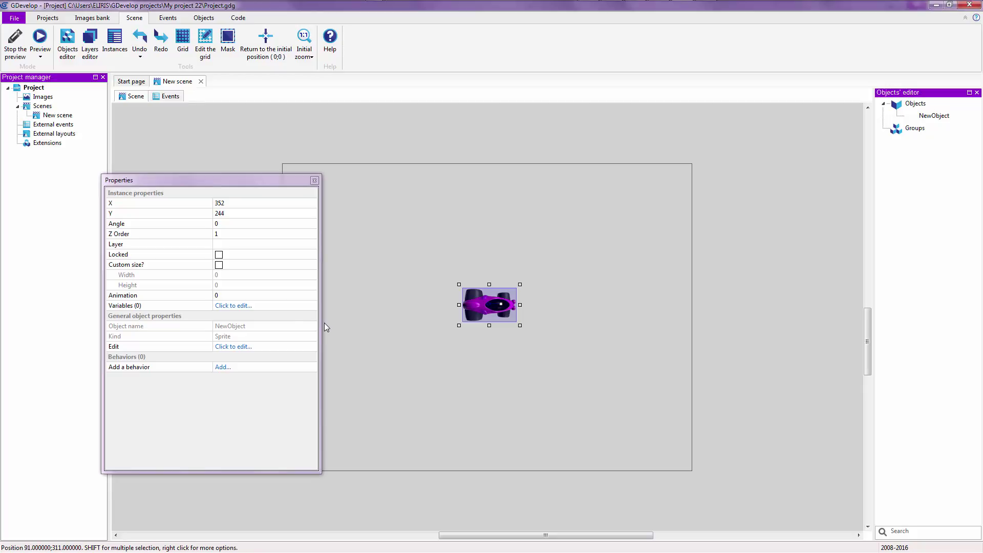
pyautogui.moveTo(200, 180); pyautogui.dragTo(238, 140)
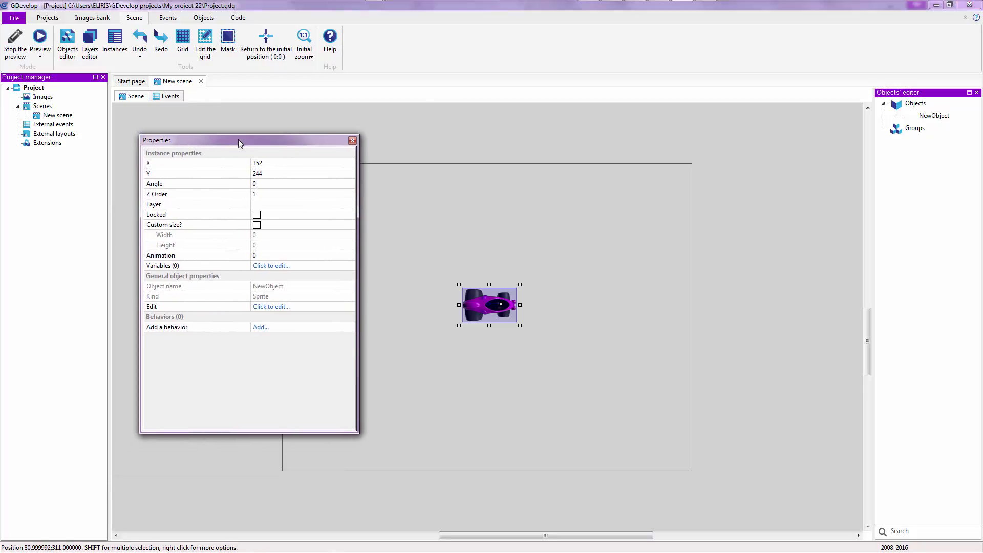
pyautogui.click(260, 327)
pyautogui.moveTo(689, 160); pyautogui.dragTo(638, 133)
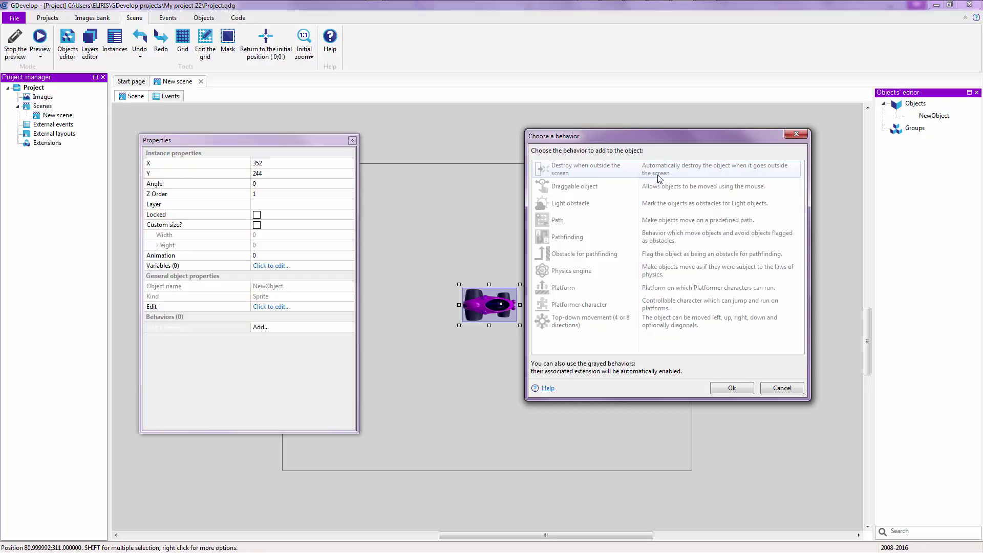
pyautogui.moveTo(656, 135); pyautogui.dragTo(704, 133)
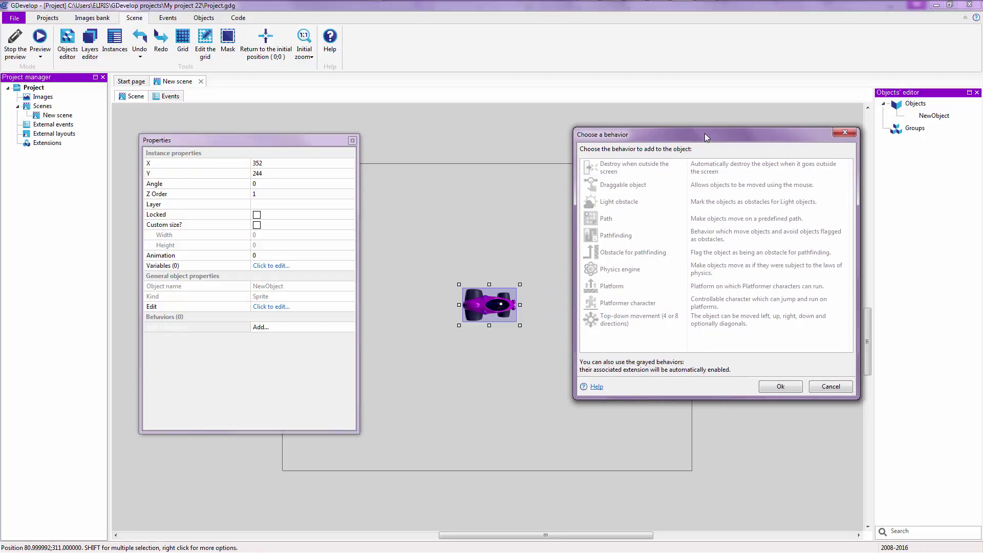
pyautogui.click(679, 166)
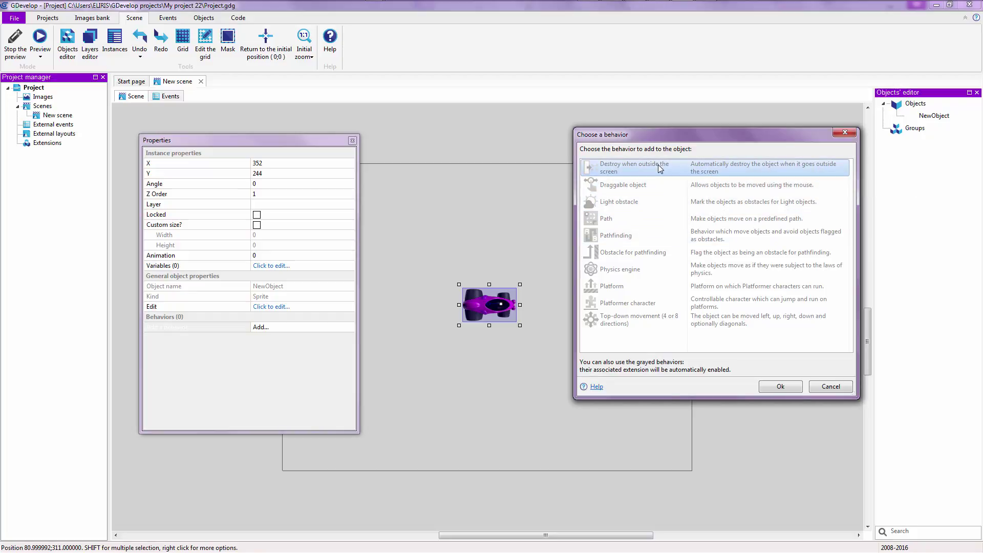
pyautogui.moveTo(661, 136); pyautogui.dragTo(681, 141)
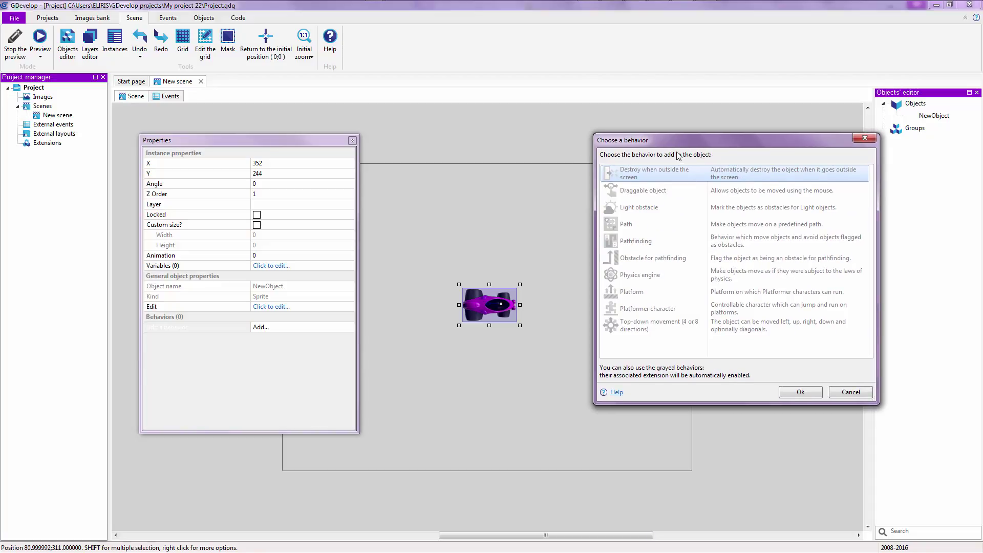
pyautogui.click(661, 327)
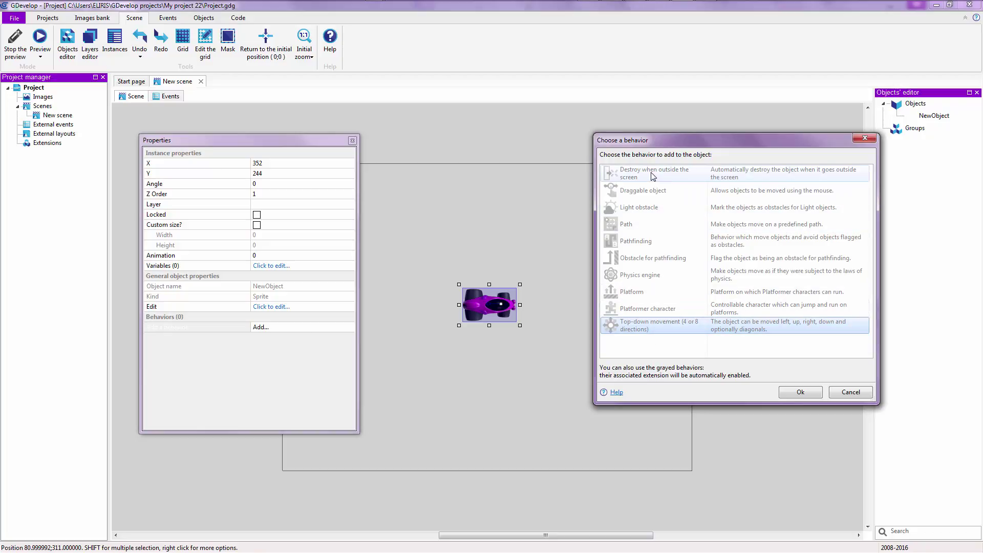
pyautogui.click(653, 174)
pyautogui.moveTo(658, 145); pyautogui.dragTo(645, 182)
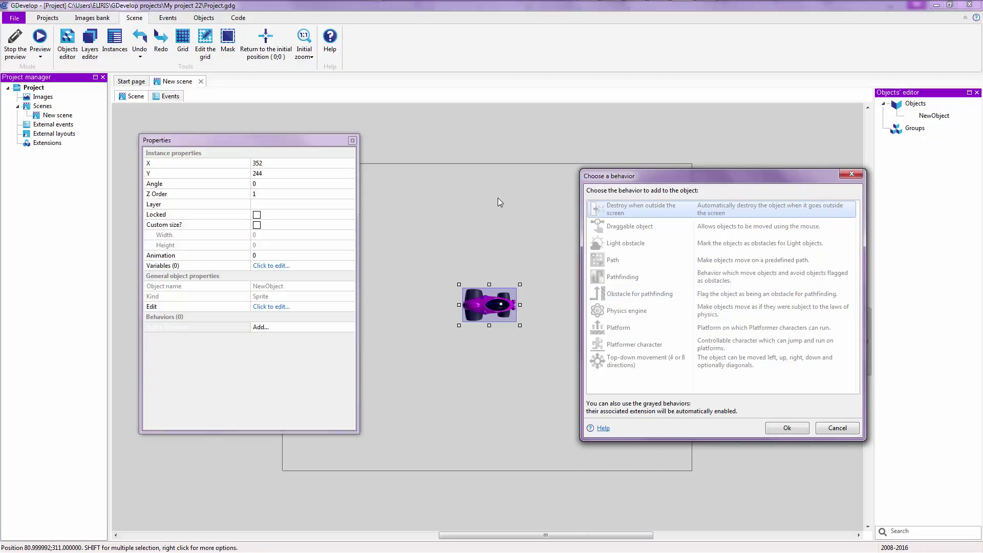
pyautogui.click(641, 227)
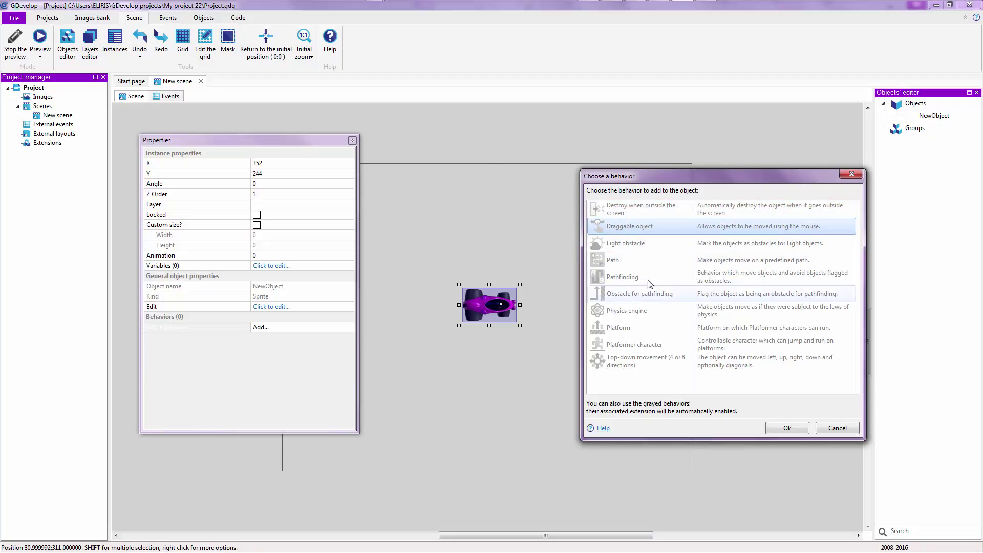
pyautogui.click(629, 245)
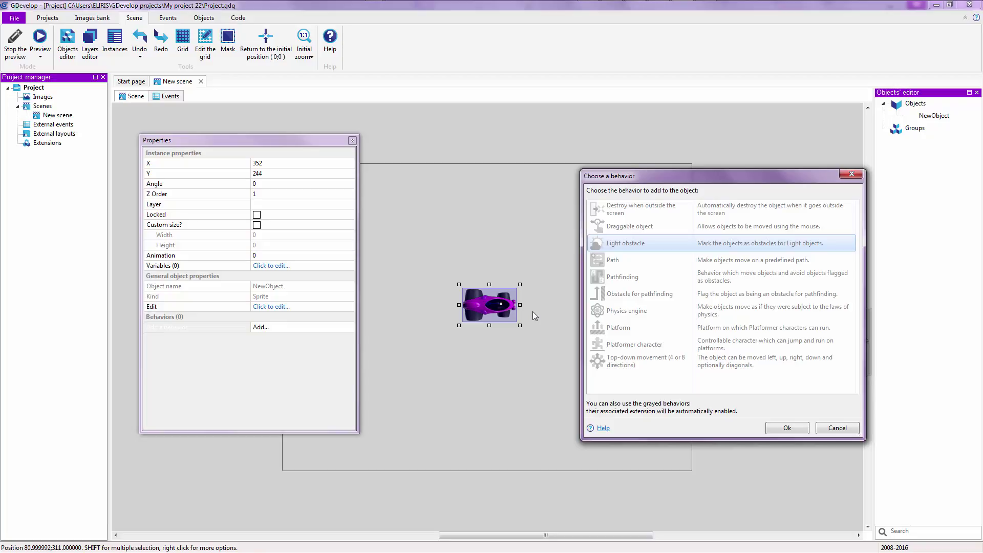
pyautogui.click(614, 264)
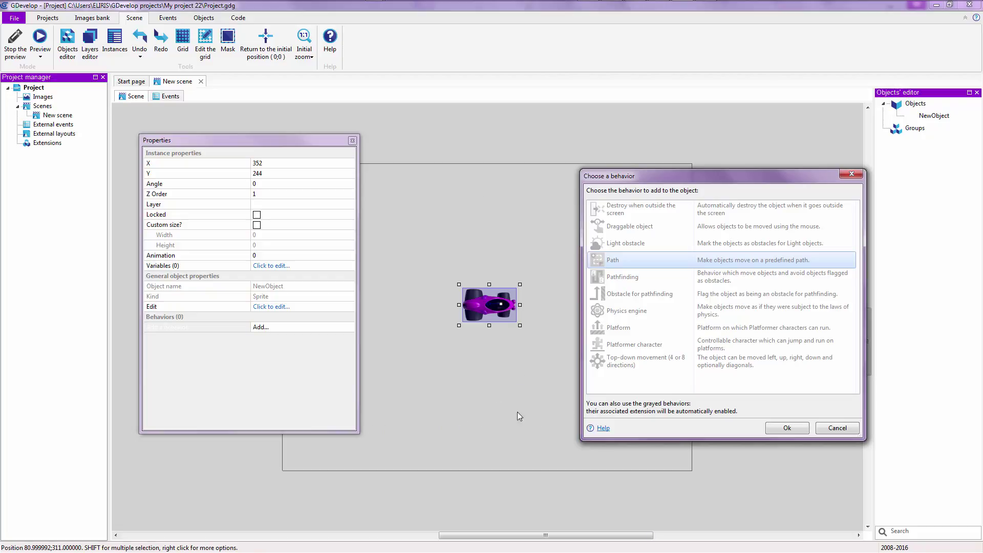
pyautogui.click(631, 279)
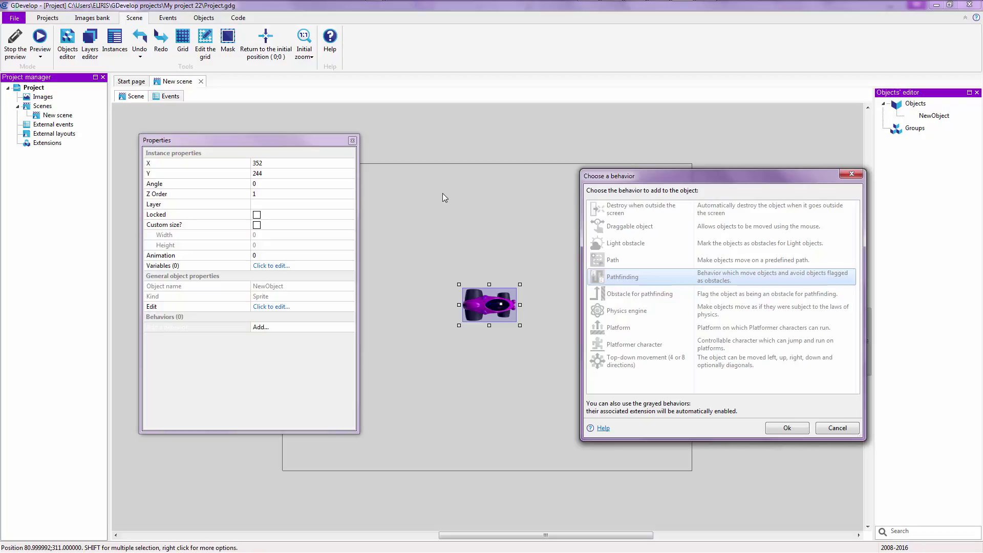
# Look over Obstacle, Physics engine, Platform and Platformer behaviors, then select Top-down movement (4 or 8 directions)
pyautogui.press('Down')
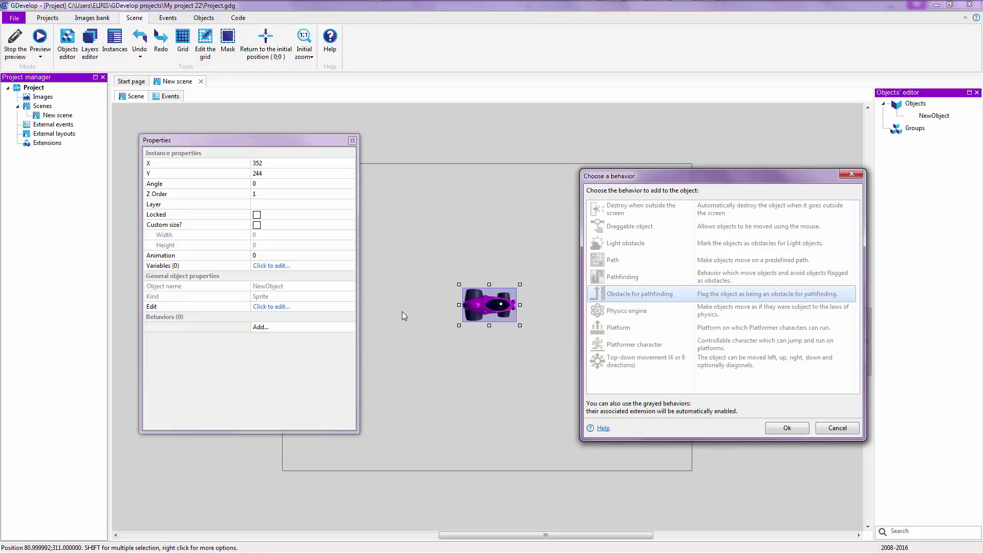
pyautogui.click(643, 314)
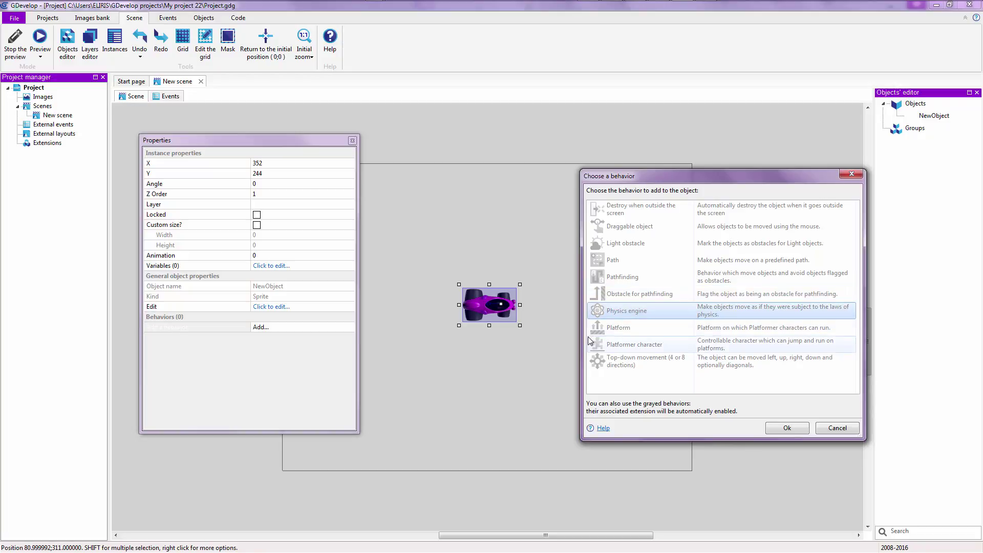
pyautogui.click(632, 328)
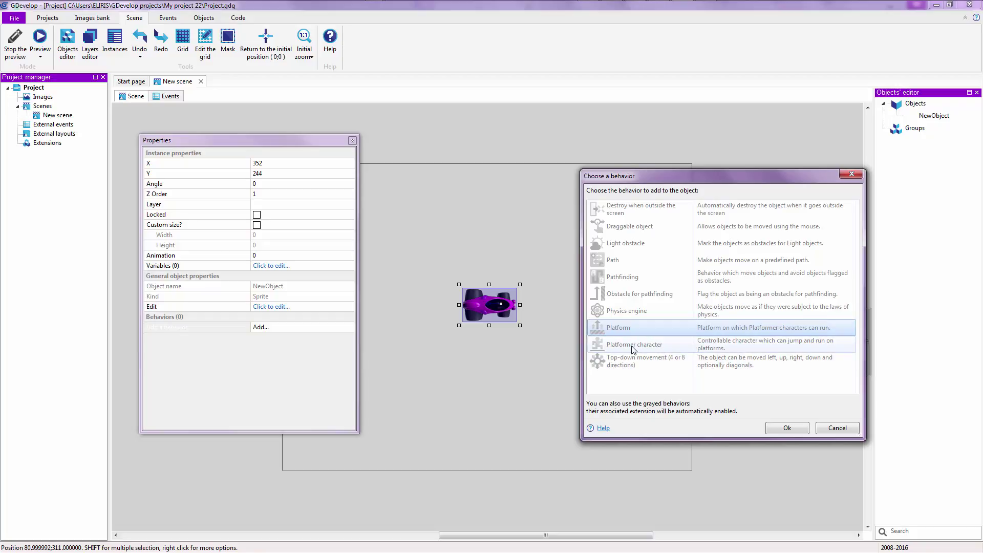
pyautogui.click(634, 342)
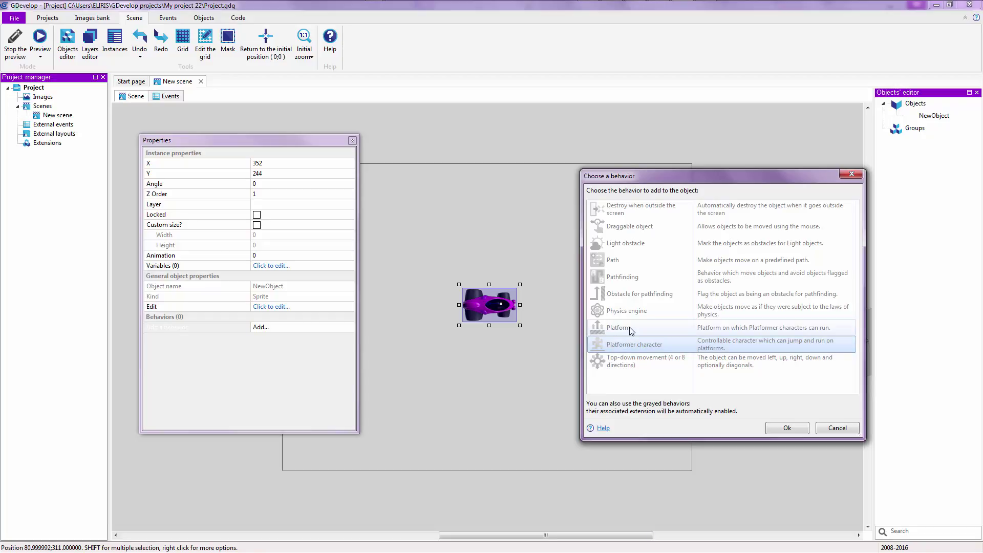
pyautogui.click(629, 327)
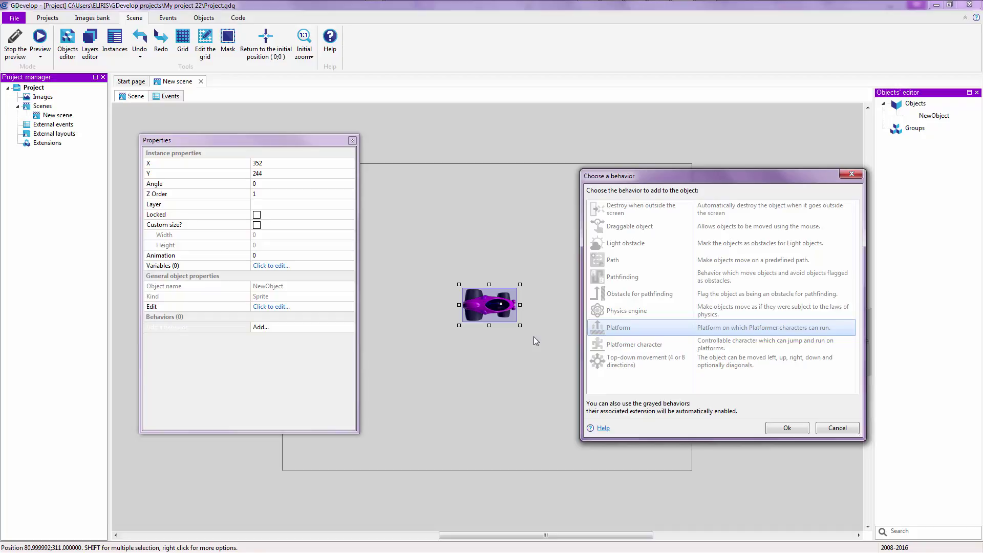
pyautogui.click(629, 367)
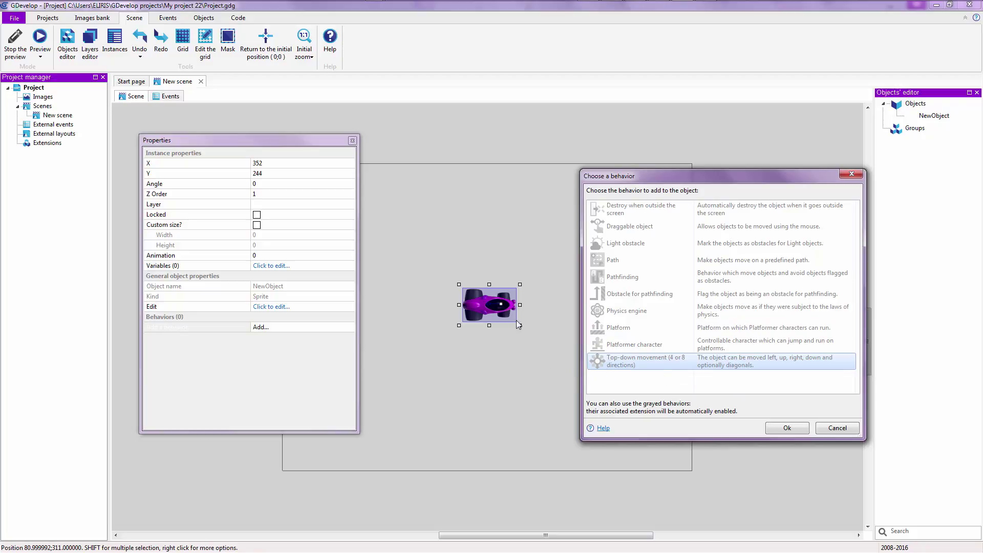
# Confirm Top-down movement for the car and activate the Top-down movement extension
pyautogui.click(788, 429)
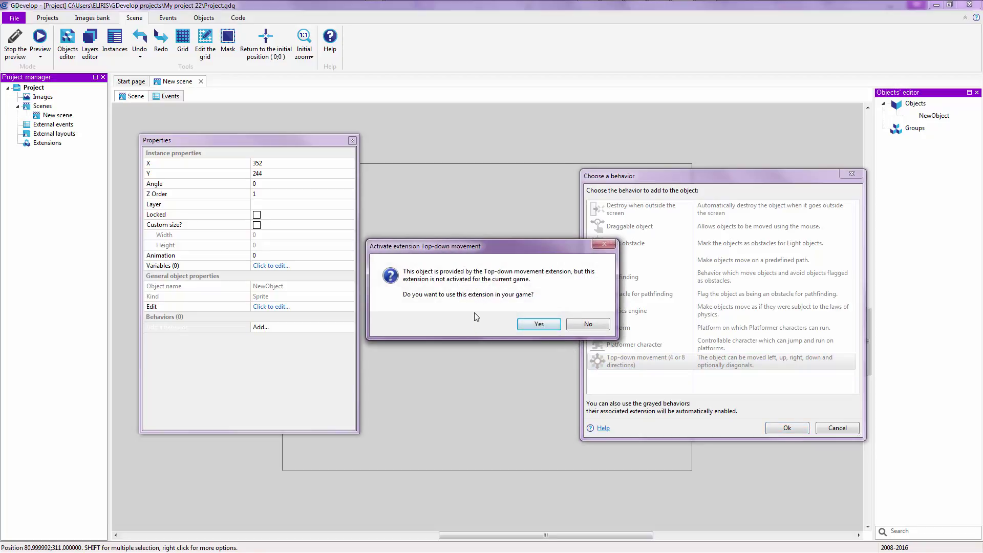
pyautogui.click(539, 326)
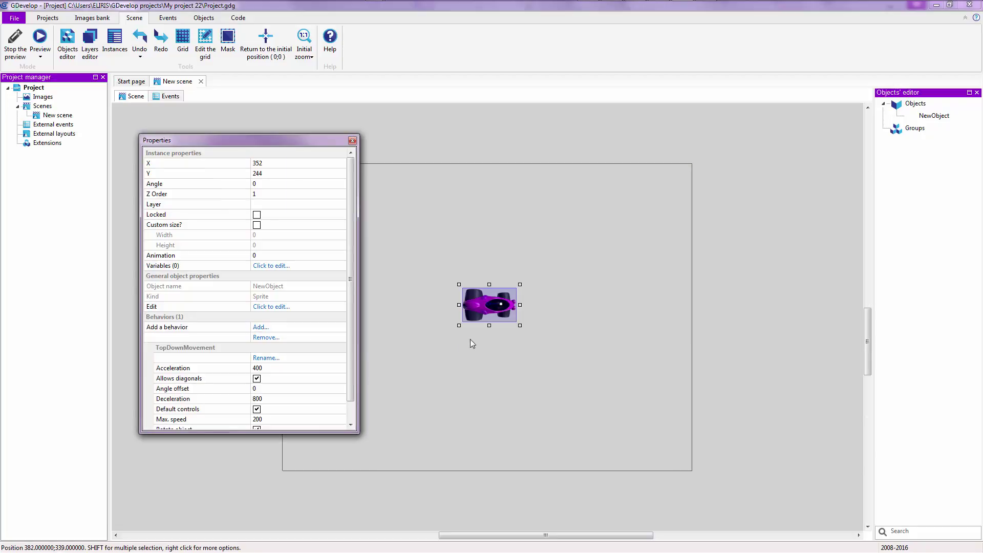
pyautogui.scroll(-1, 349, 266)
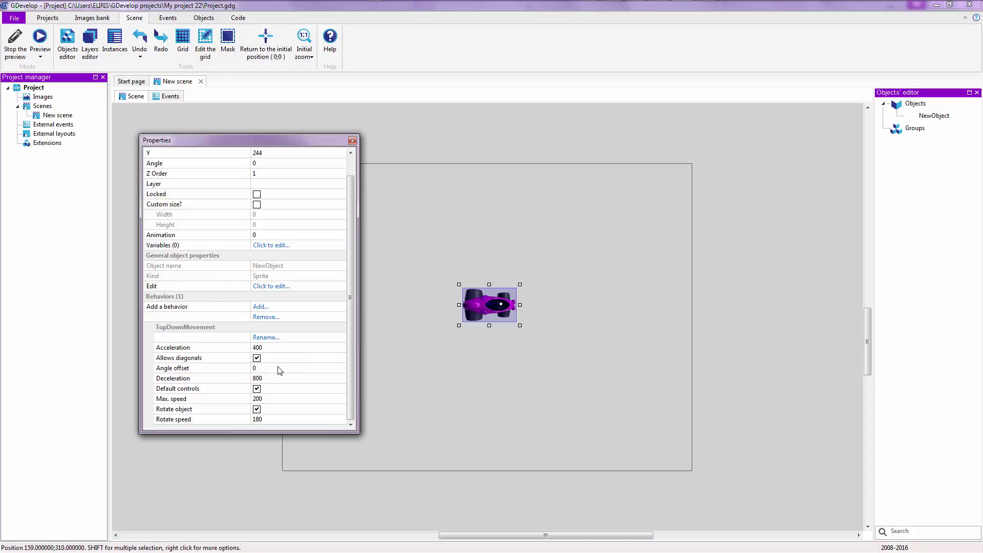
pyautogui.click(199, 330)
pyautogui.click(277, 347)
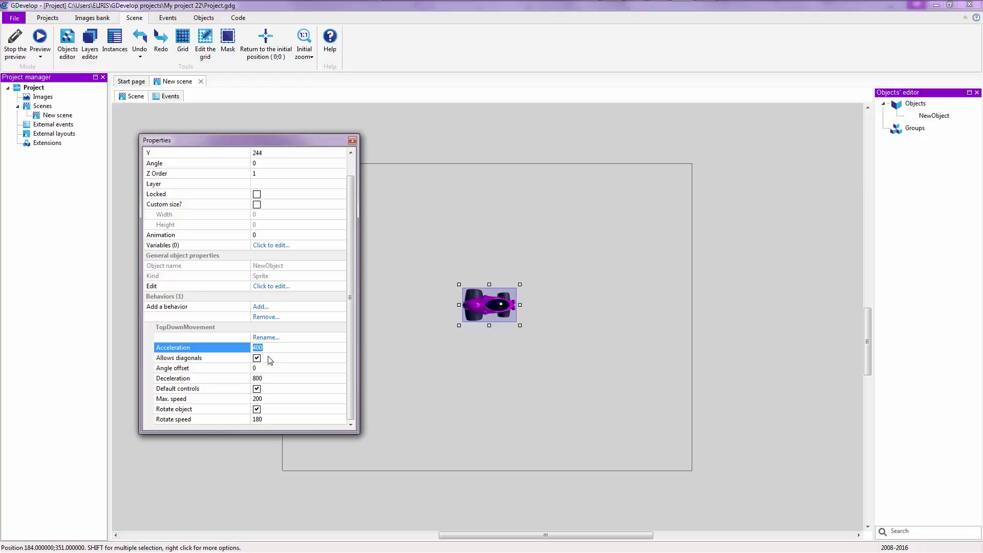
pyautogui.click(283, 368)
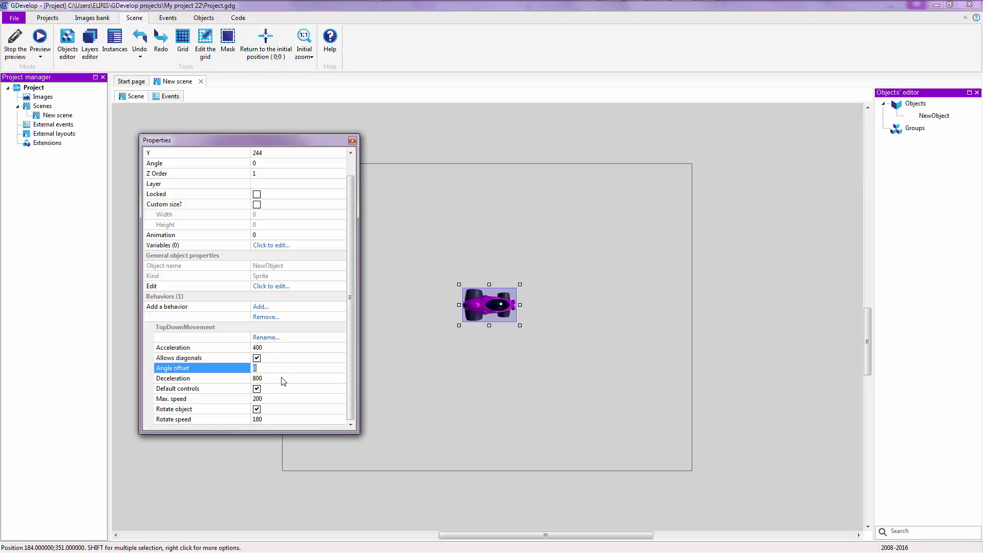
pyautogui.click(281, 378)
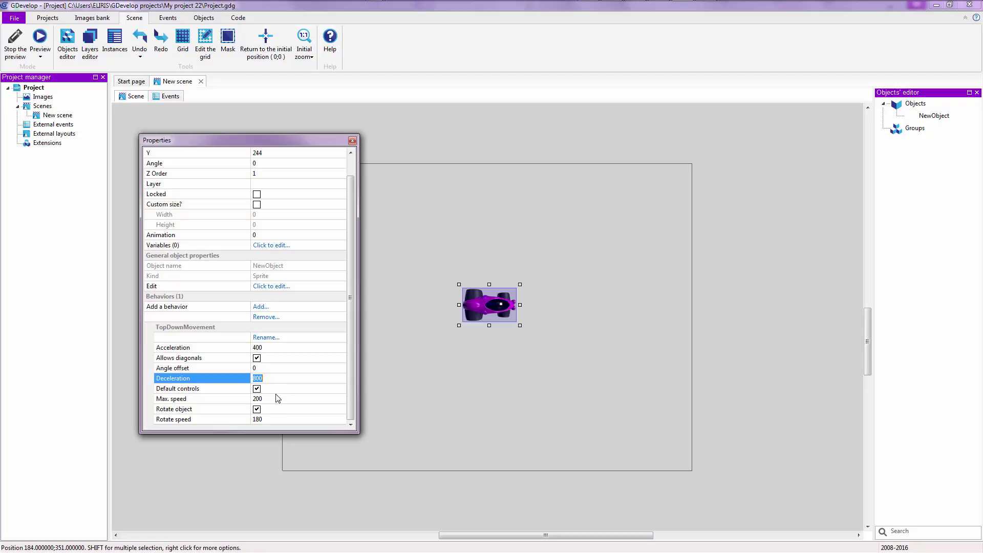
pyautogui.click(275, 399)
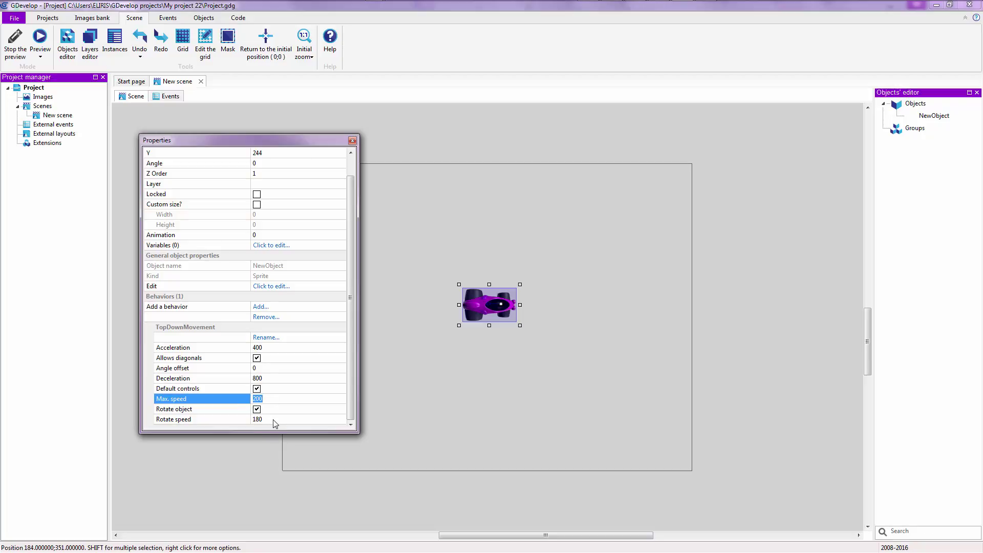
pyautogui.click(274, 420)
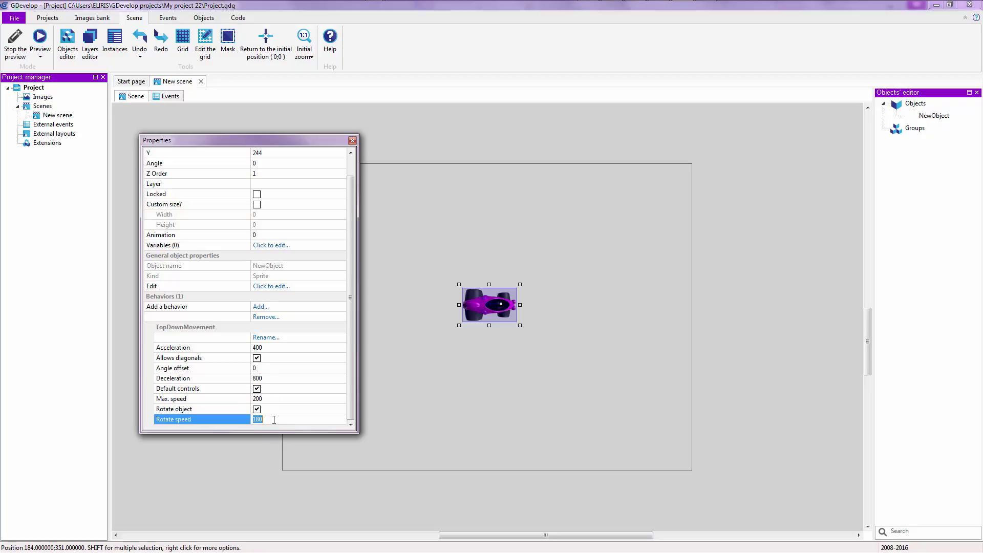
pyautogui.click(271, 360)
pyautogui.click(280, 390)
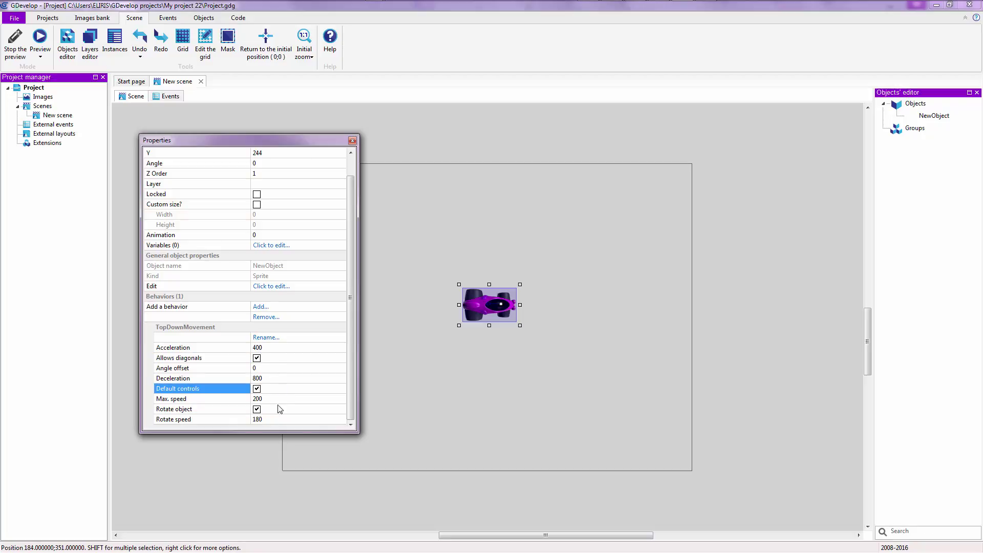
pyautogui.click(279, 409)
pyautogui.click(285, 358)
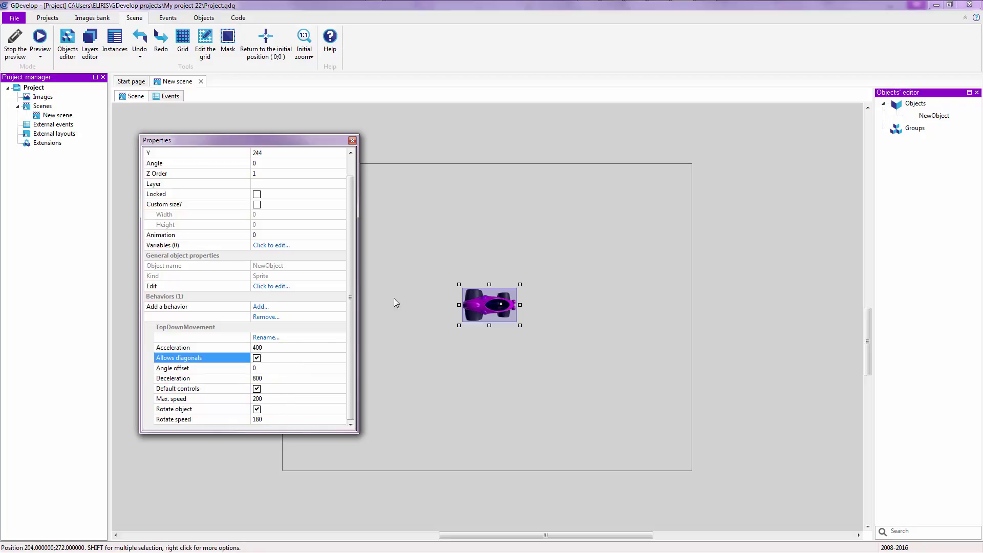
# Launch a scene preview and drive the car right, down, left and up with the arrow keys
pyautogui.click(41, 38)
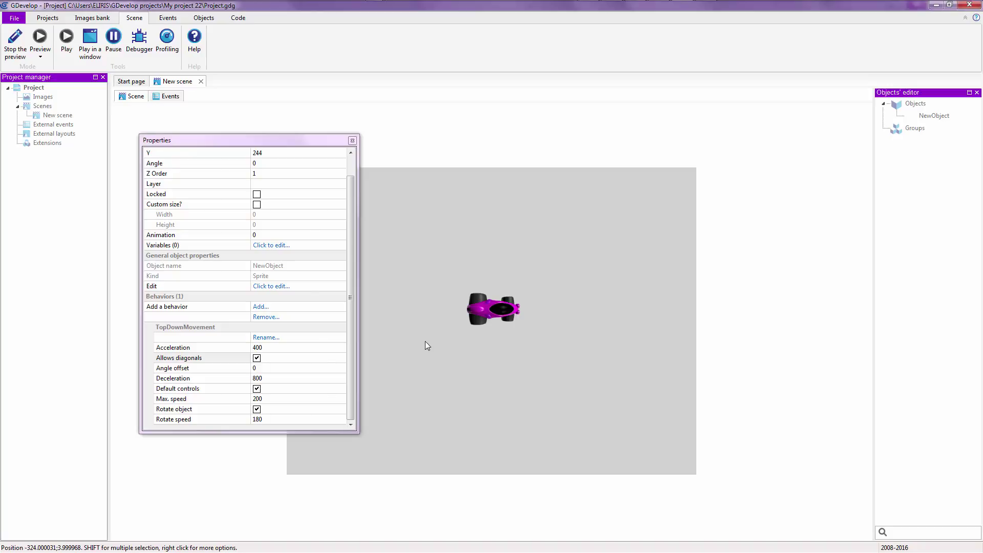
pyautogui.press('Right')
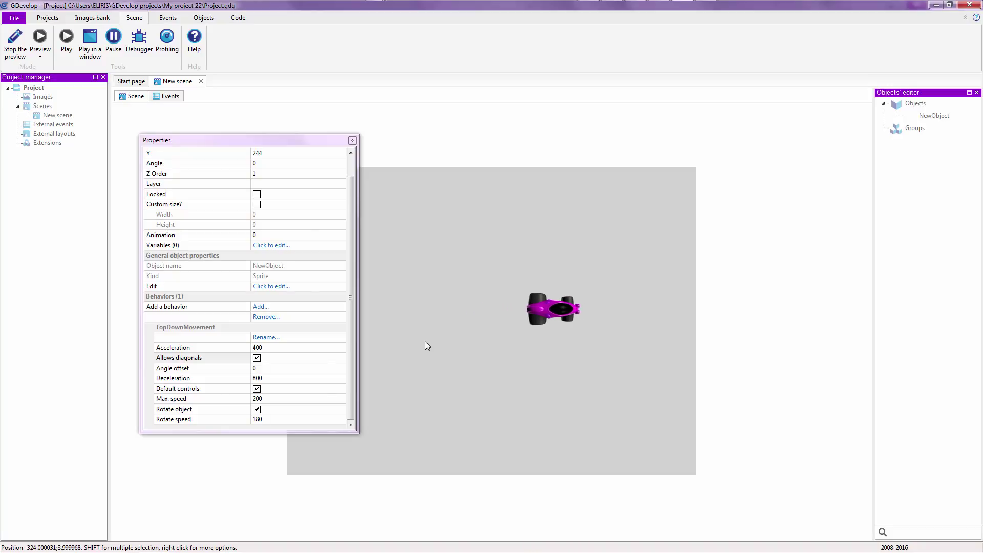
pyautogui.press('Down')
pyautogui.press('Left')
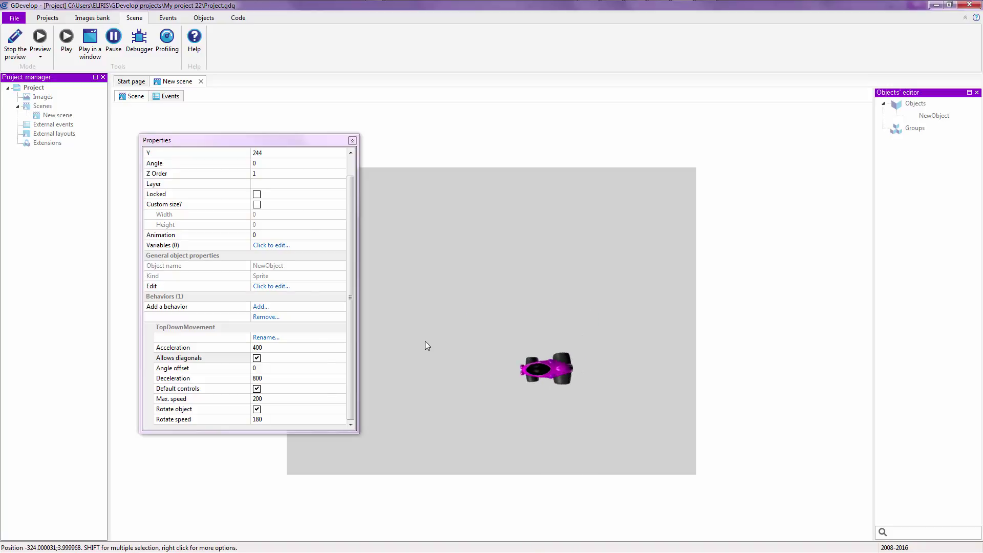
pyautogui.press('Up')
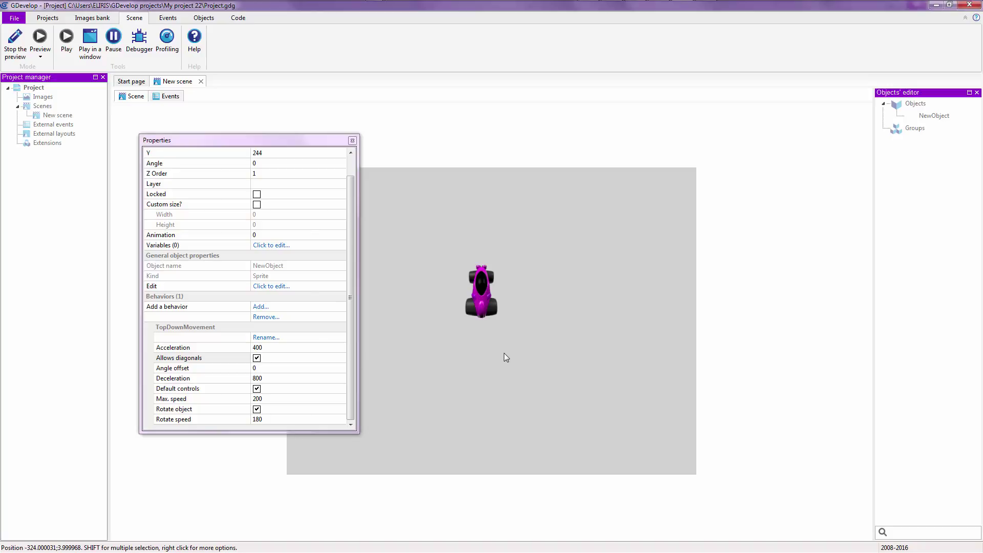
pyautogui.press('Up')
pyautogui.press('Right')
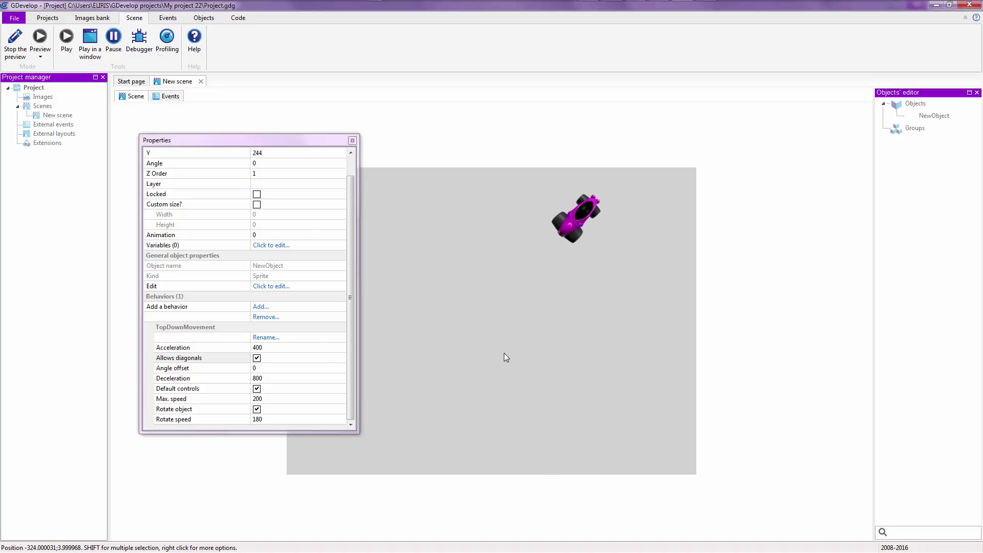
pyautogui.press('Down')
pyautogui.press('Left')
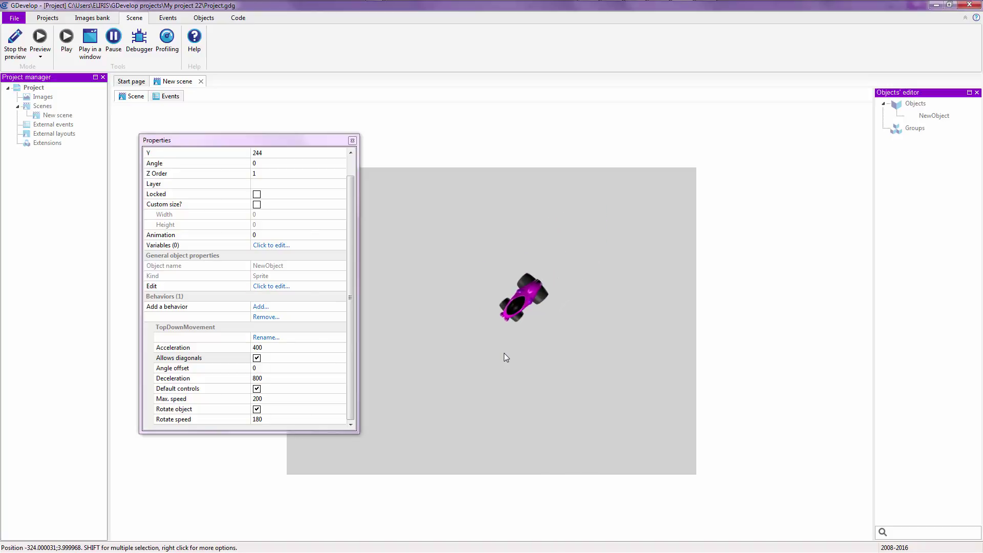
pyautogui.press('Right')
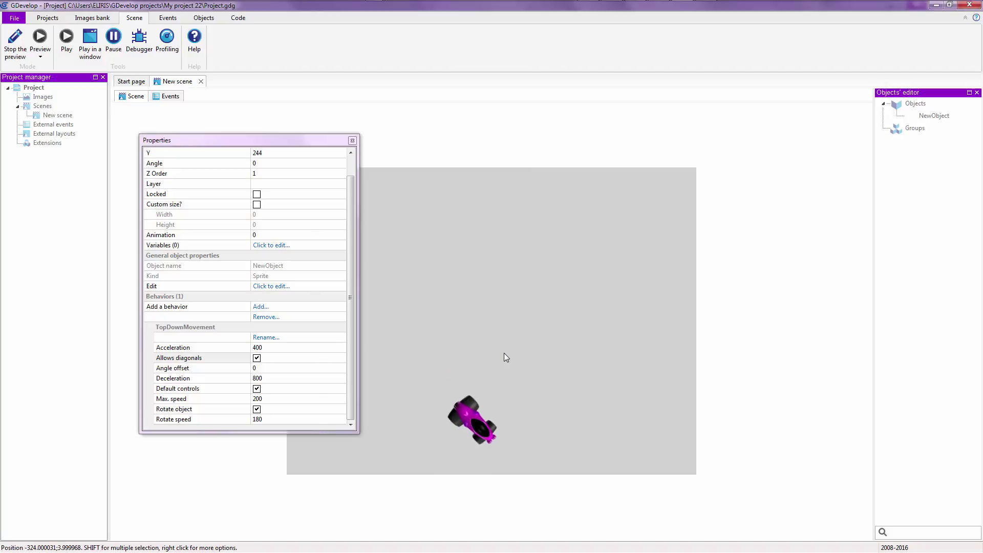
pyautogui.press('Up')
pyautogui.press('Left')
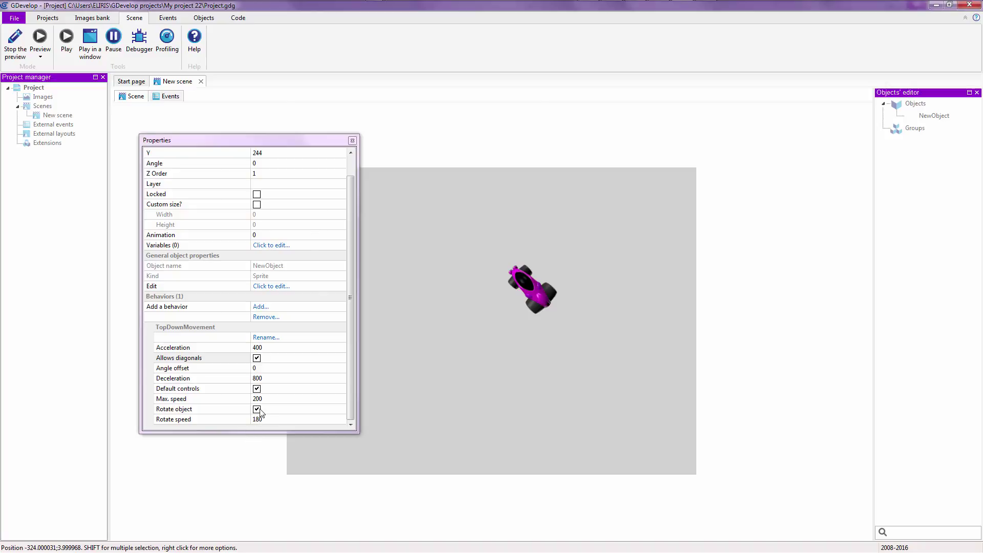
# Keep driving the car in left, down, right and up loops, watching it rotate to face each direction
pyautogui.press('Left')
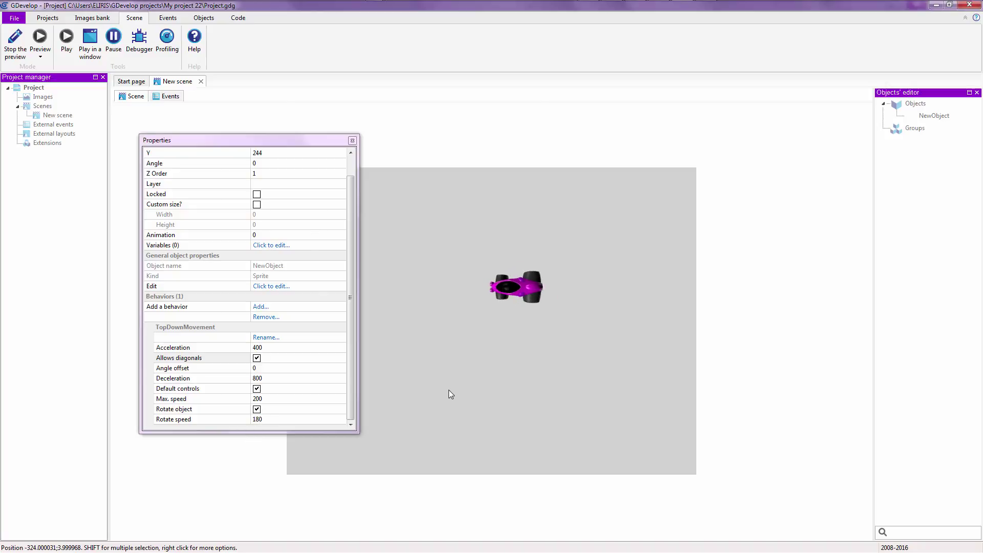
pyautogui.press('Down')
pyautogui.press('Right')
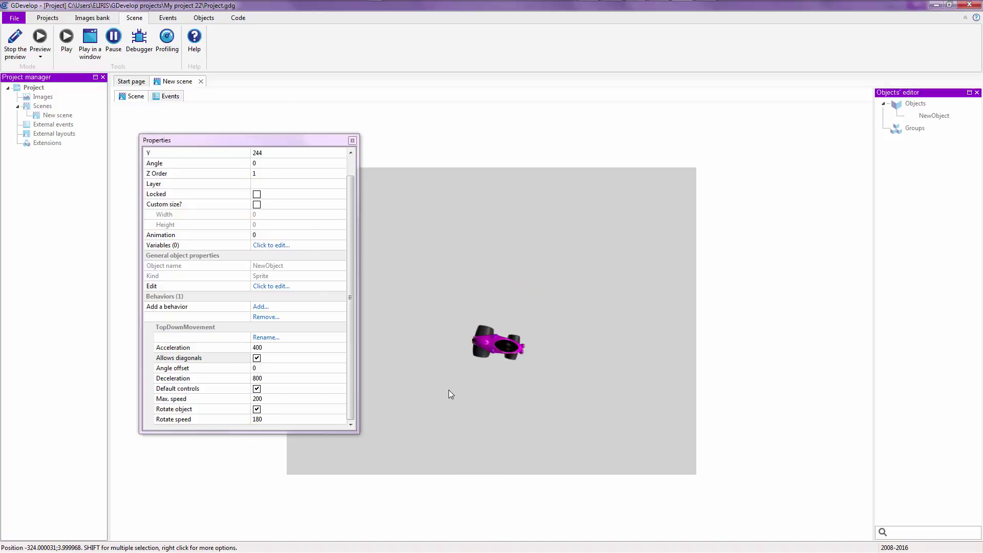
pyautogui.press('Up')
pyautogui.press('Left')
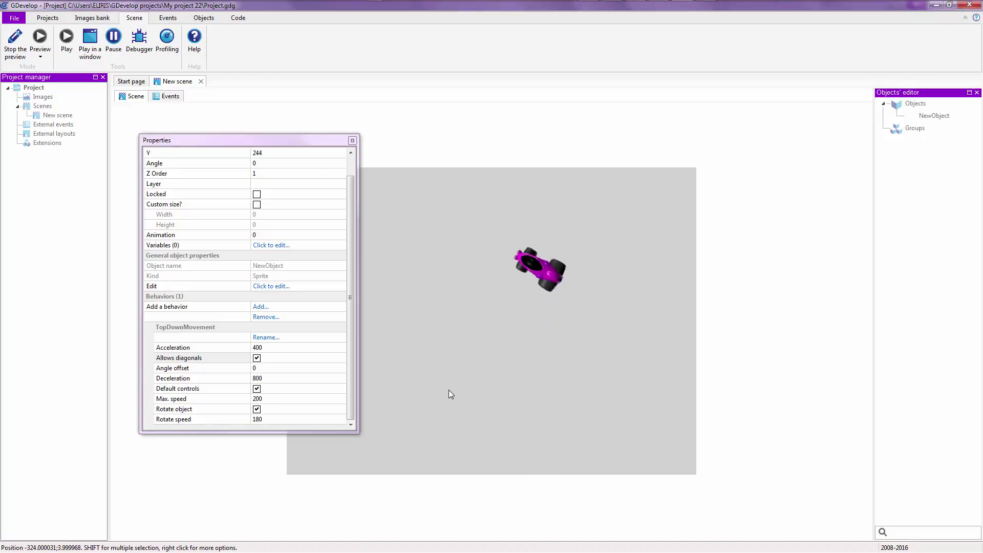
pyautogui.press('Down')
pyautogui.press('Right')
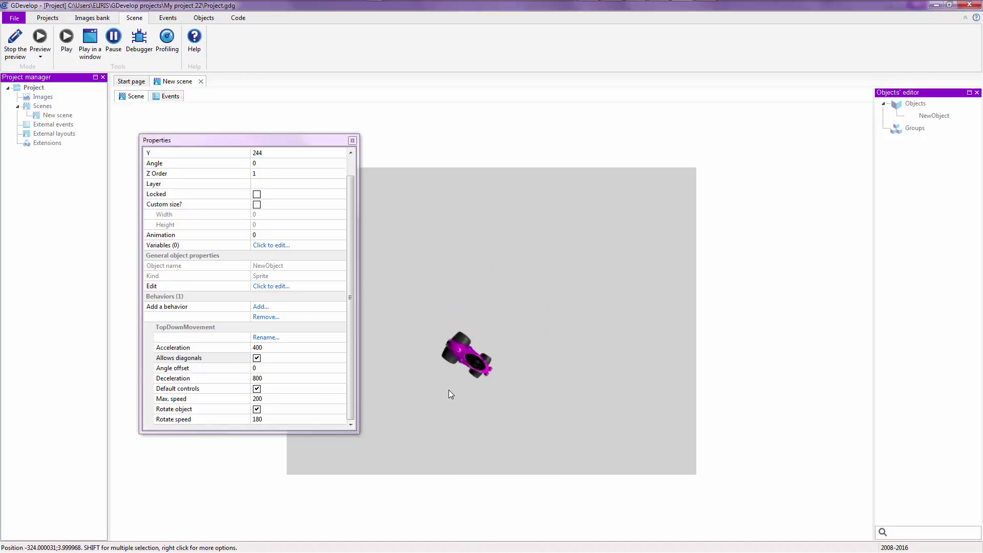
pyautogui.press('Up')
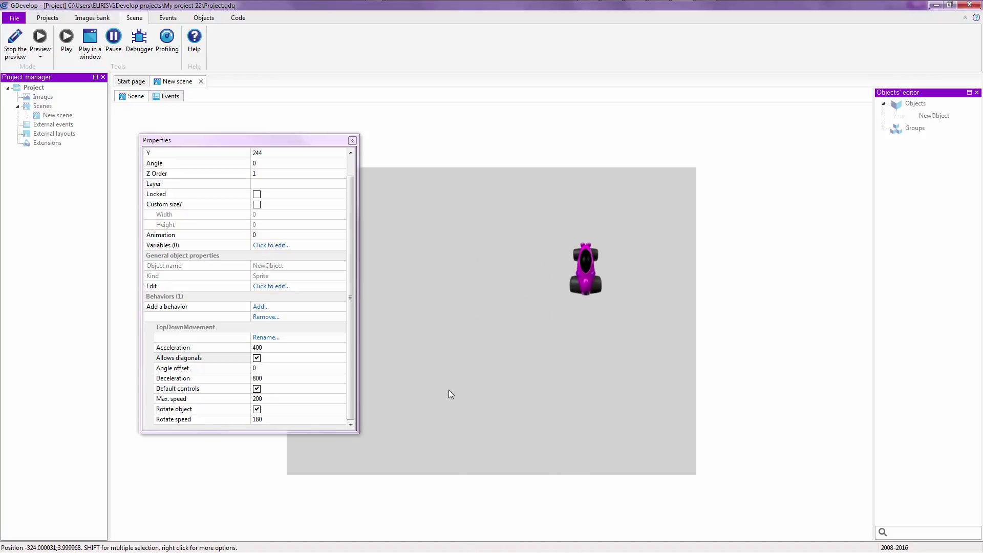
pyautogui.press('Left')
pyautogui.press('Down')
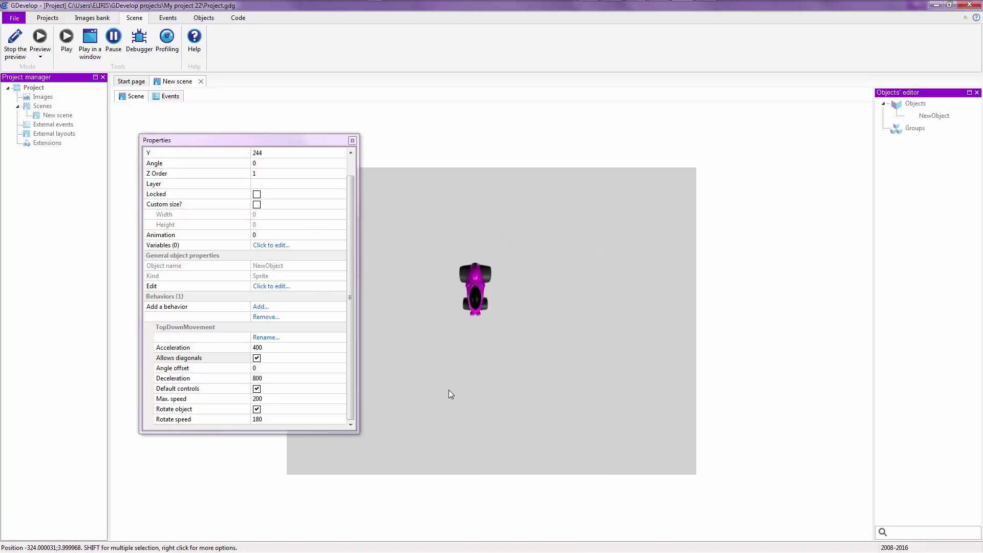
# Stop the preview and uncheck Rotate object in the car's TopDownMovement properties
pyautogui.click(259, 410)
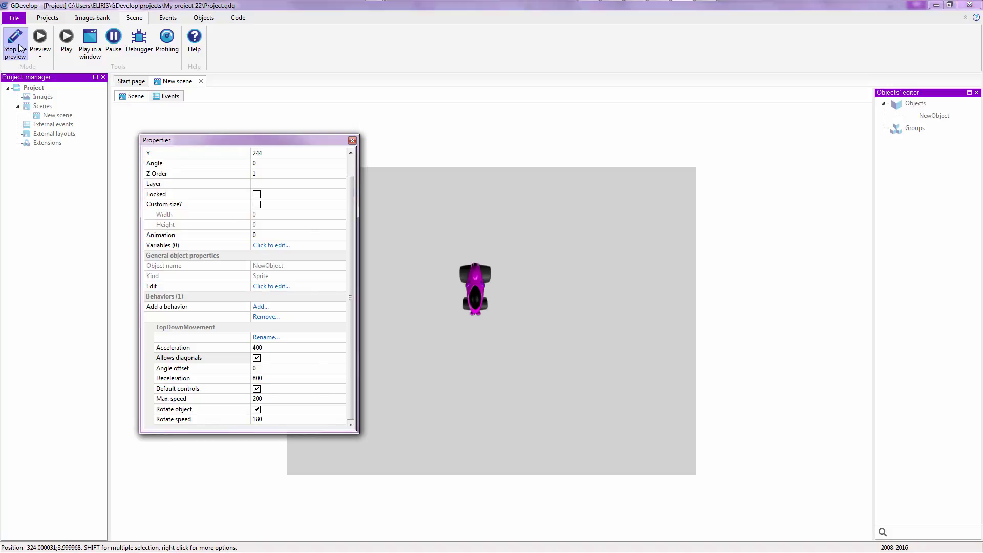
pyautogui.moveTo(302, 5)
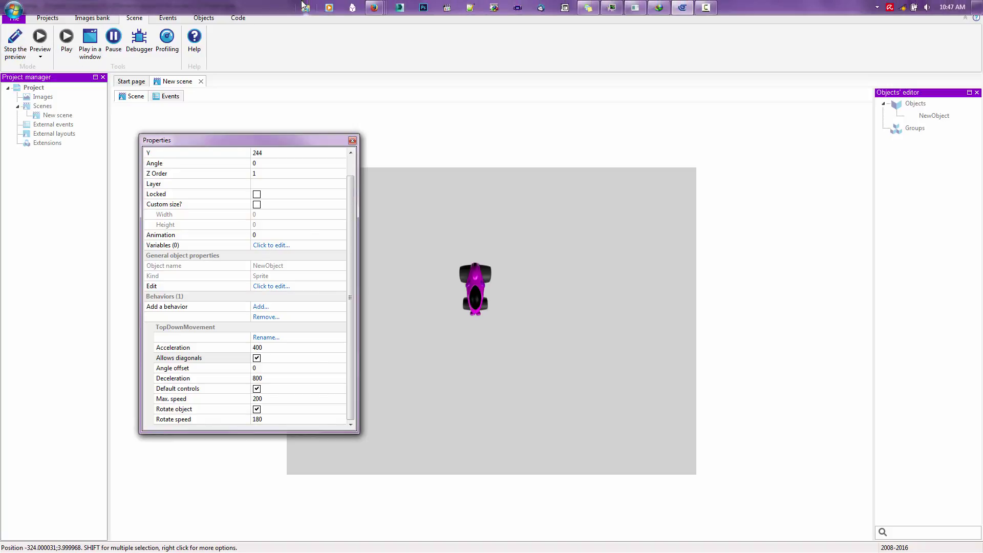
pyautogui.click(16, 43)
pyautogui.click(257, 409)
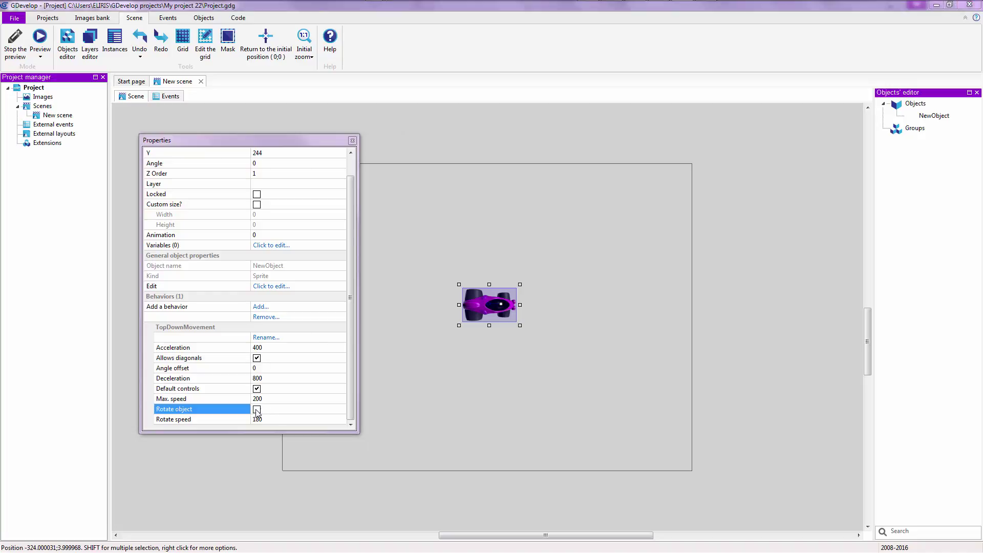
# Relaunch the preview and drive the car down, left and up without it turning
pyautogui.click(39, 37)
pyautogui.press('Down')
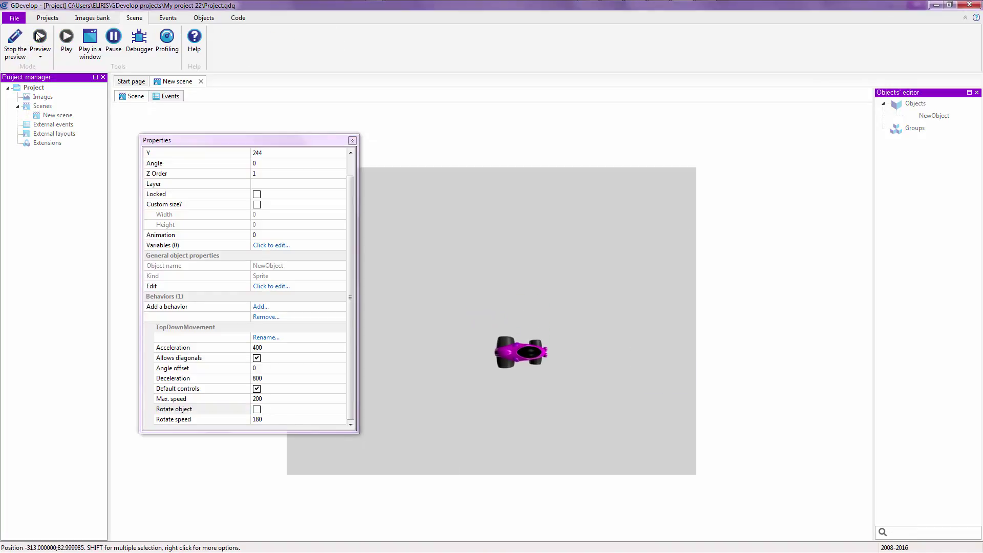
pyautogui.press('Left')
pyautogui.press('Up')
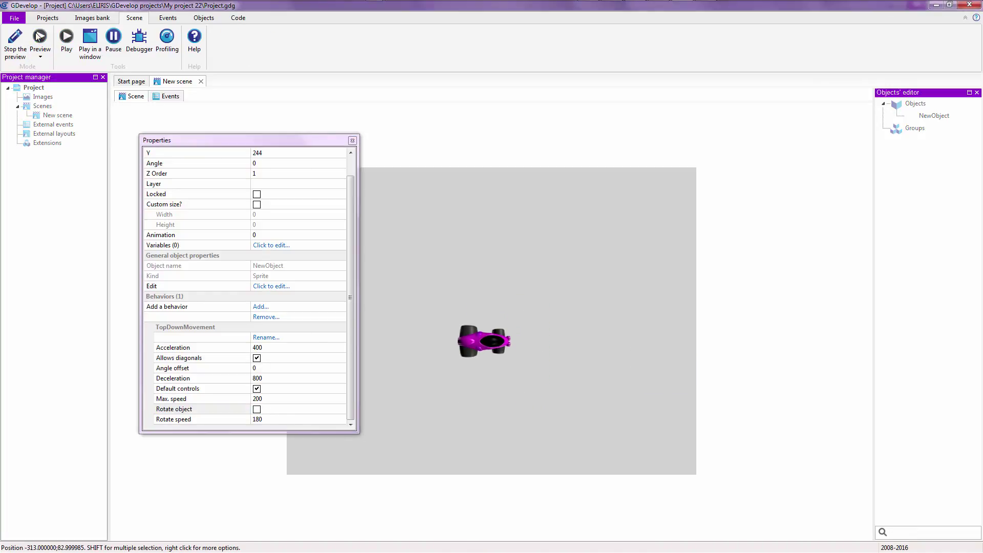
# Bring the DeviantArt sprite sheet page forward, then steer the car right, up, left and down
pyautogui.moveTo(385, 5)
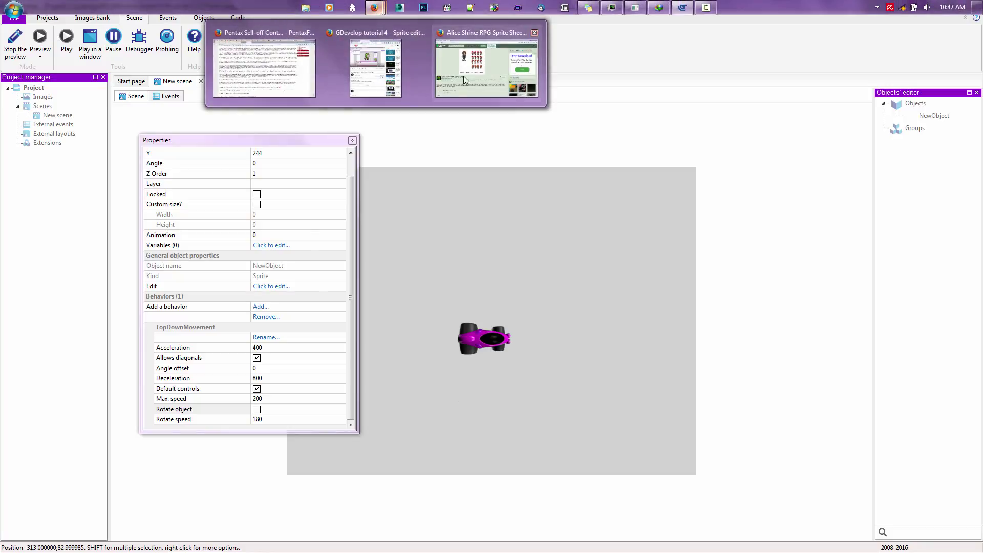
pyautogui.click(452, 79)
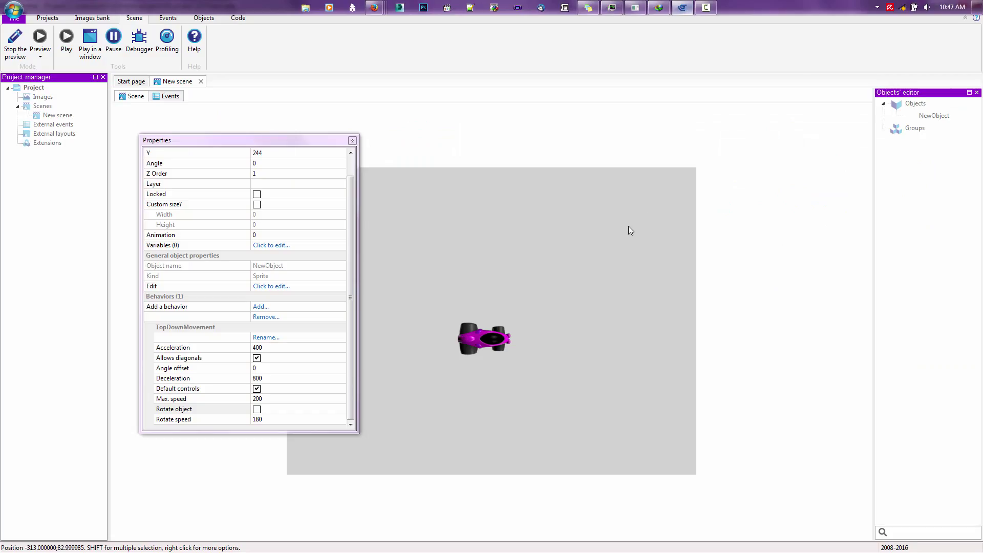
pyautogui.press('Right')
pyautogui.press('Up')
pyautogui.press('Left')
pyautogui.press('Down')
# Glance at the DeviantArt page, return to GDevelop, stop the preview and deselect the car
pyautogui.moveTo(388, 8)
pyautogui.click(487, 61)
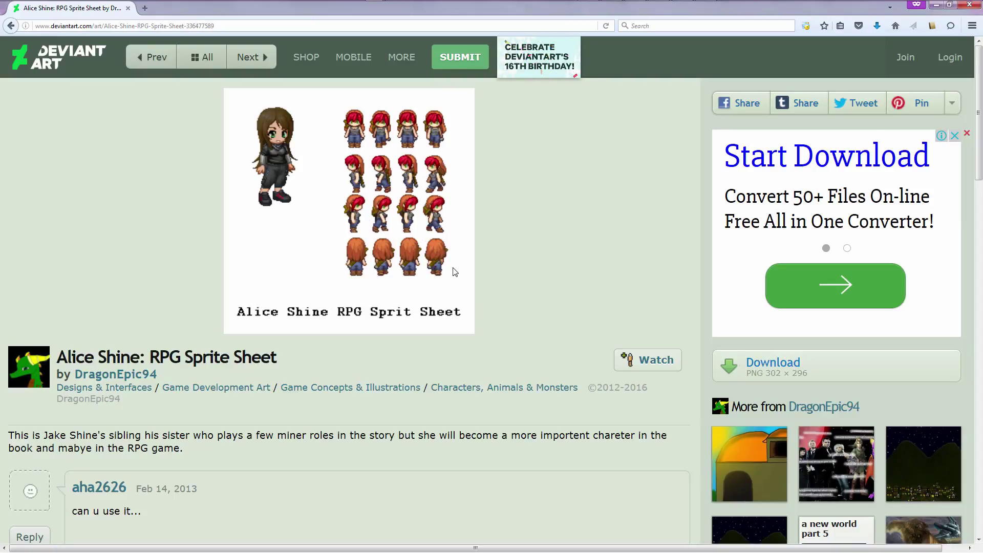
pyautogui.hotkey('alt', 'Tab')
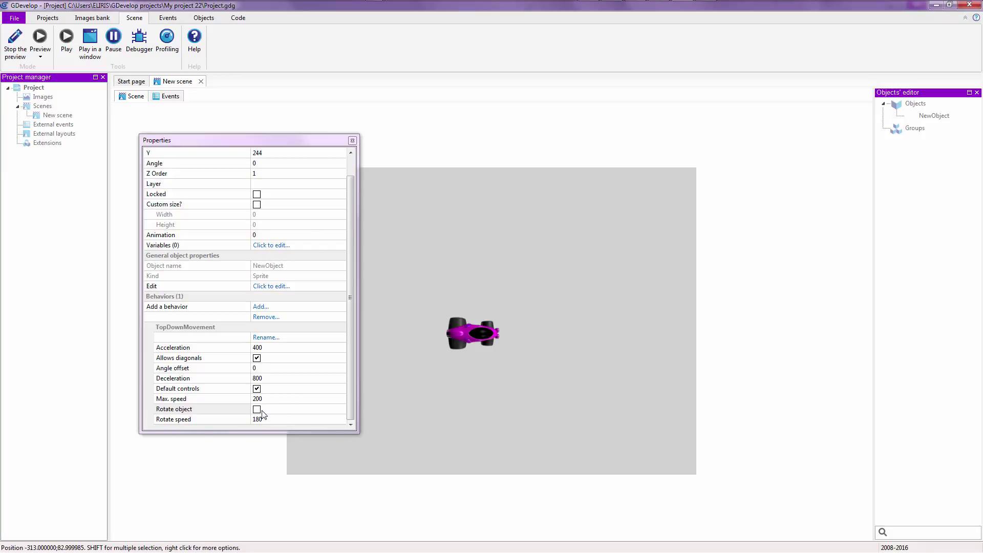
pyautogui.click(16, 43)
pyautogui.click(527, 233)
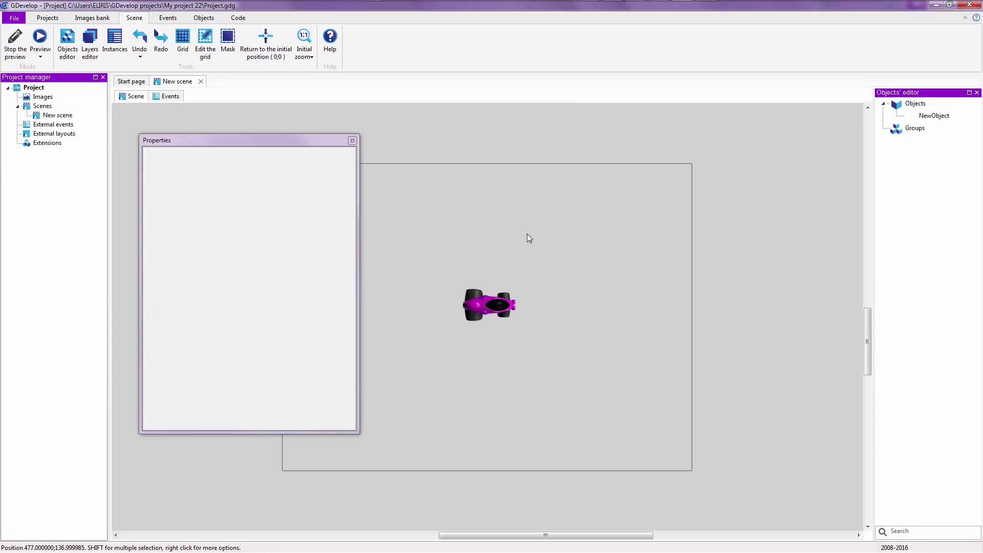